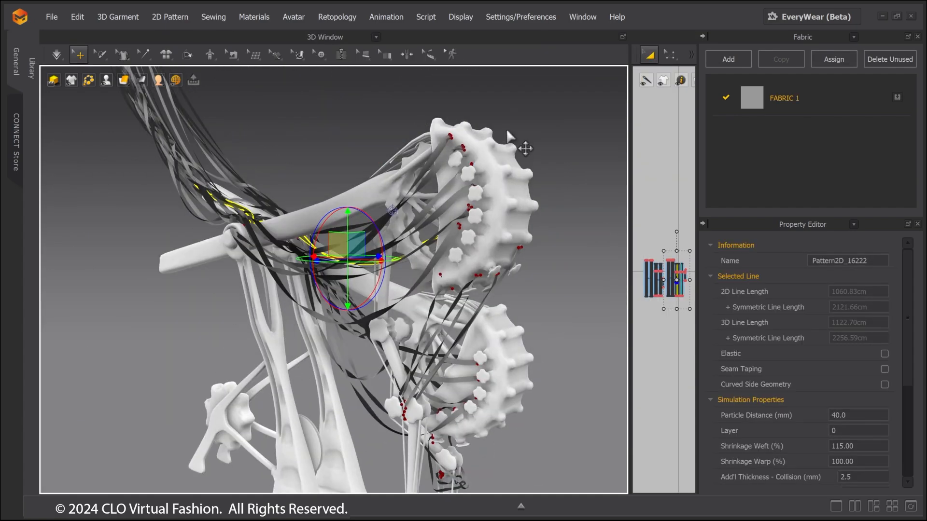
# Switch the garment display so the rope strips around the toothed wheels are shown with thickness
pyautogui.scroll(5, 521, 145)
pyautogui.moveTo(521, 145); pyautogui.dragTo(532, 118, button='right')
pyautogui.scroll(-5, 343, 263)
pyautogui.scroll(-3, 532, 117)
pyautogui.click(135, 97)
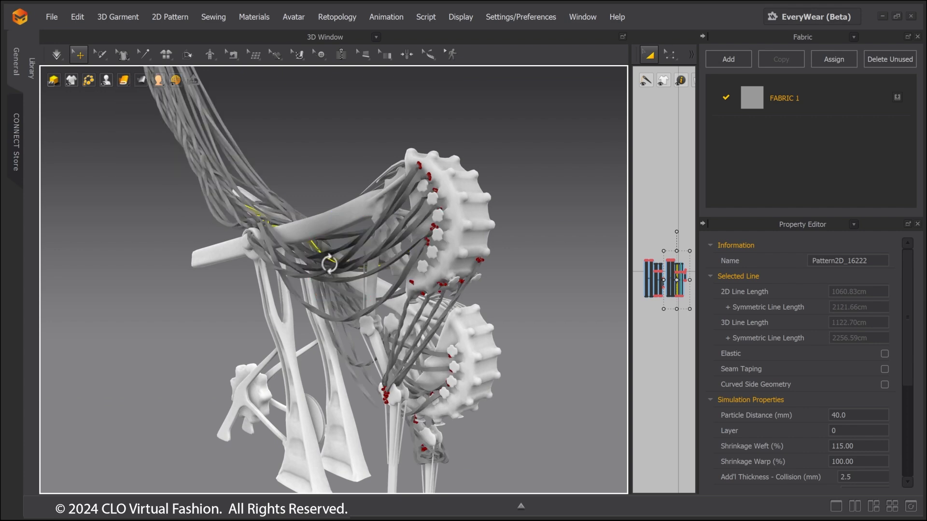
# Play the recorded rope animation from frame 400 and examine how the cables move around the arm and wheels
pyautogui.moveTo(330, 263); pyautogui.dragTo(478, 371, button='right')
pyautogui.scroll(-3, 478, 371)
pyautogui.moveTo(181, 150); pyautogui.dragTo(307, 286, button='middle')
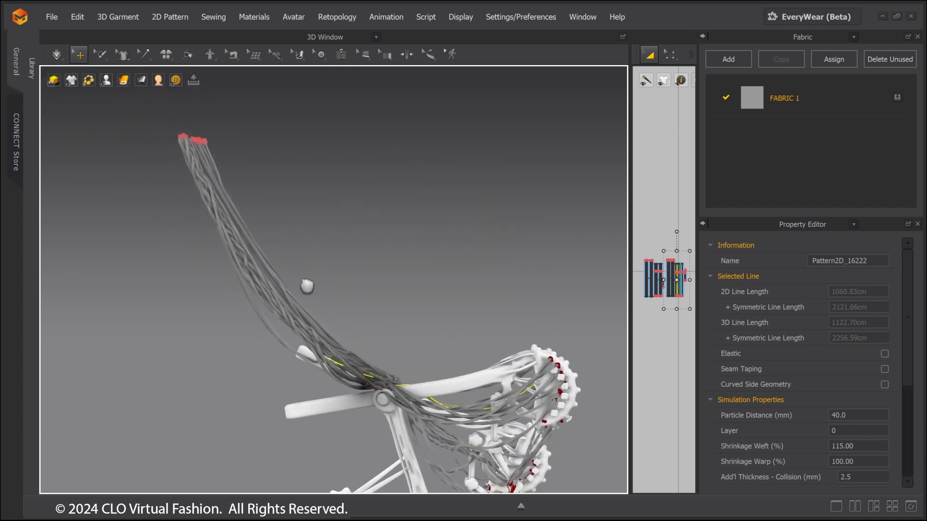
pyautogui.moveTo(307, 286); pyautogui.dragTo(377, 299, button='right')
pyautogui.click(521, 506)
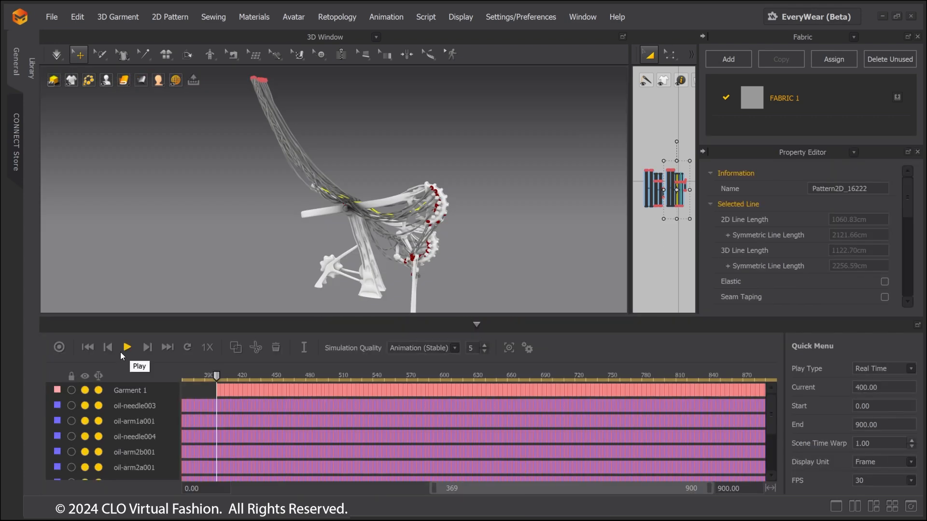
pyautogui.click(121, 353)
pyautogui.scroll(3, 384, 220)
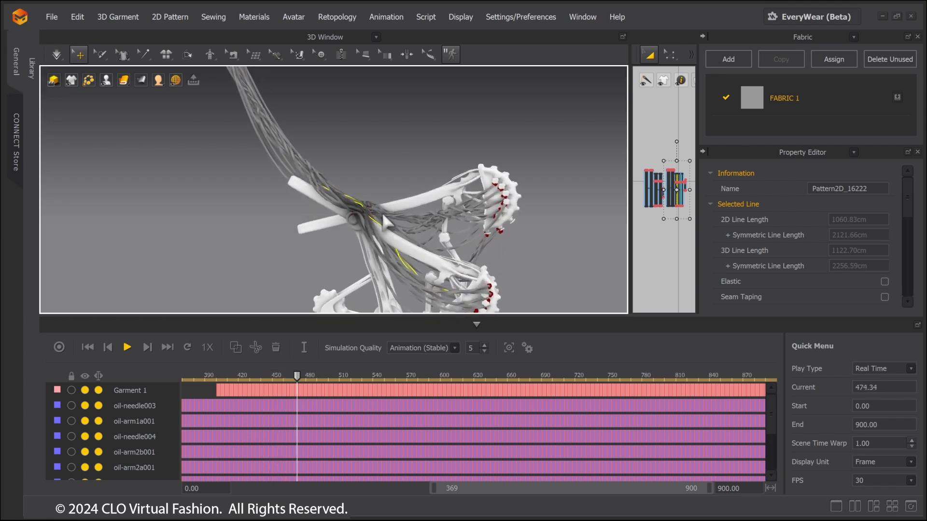
pyautogui.click(567, 240)
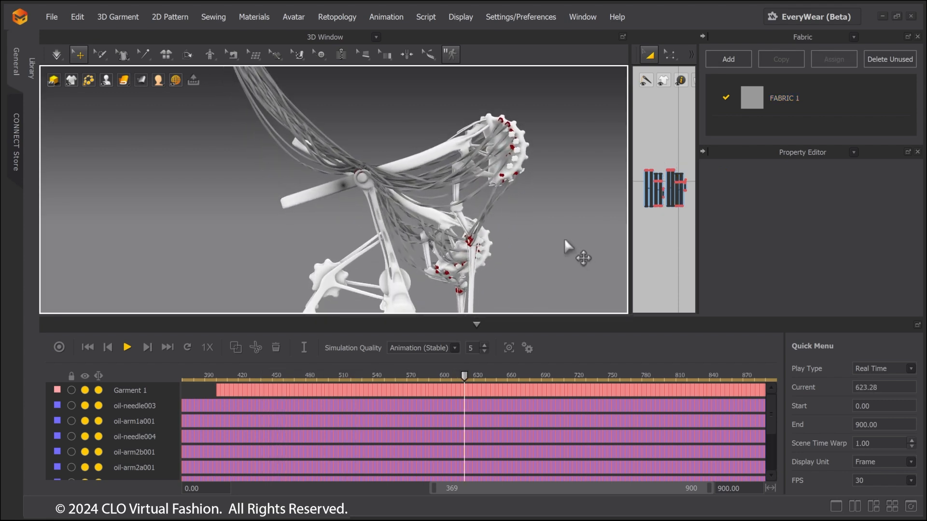
pyautogui.moveTo(565, 240); pyautogui.dragTo(451, 195, button='right')
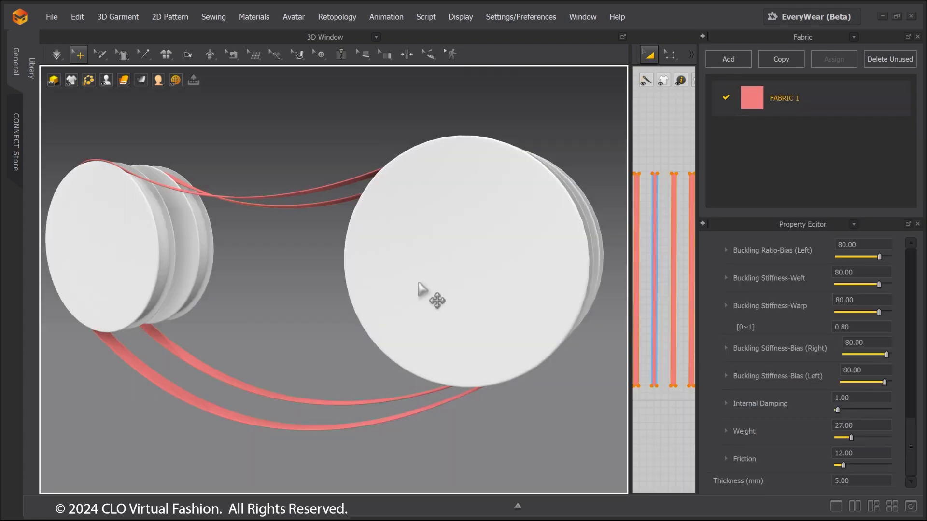
# Inspect the surface friction settings of the large wheel mesh and the friction property of FABRIC 1
pyautogui.click(434, 299)
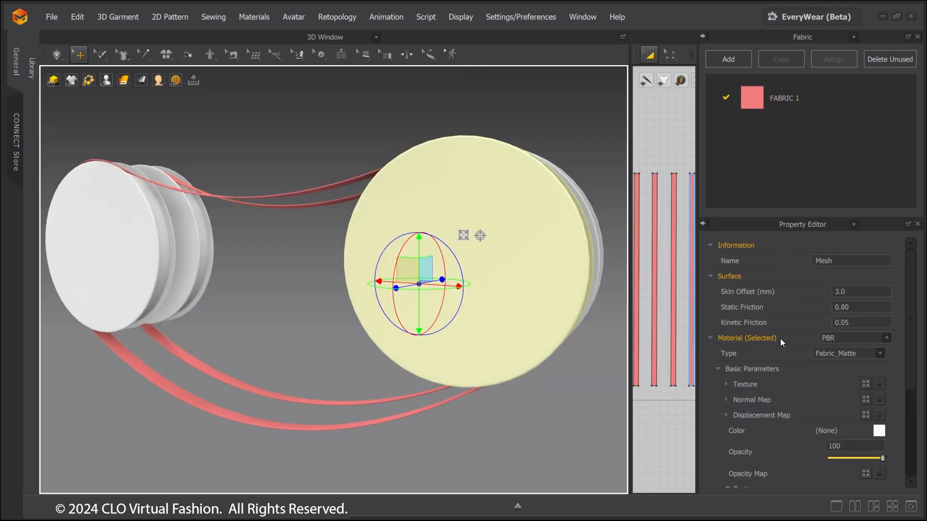
pyautogui.click(789, 102)
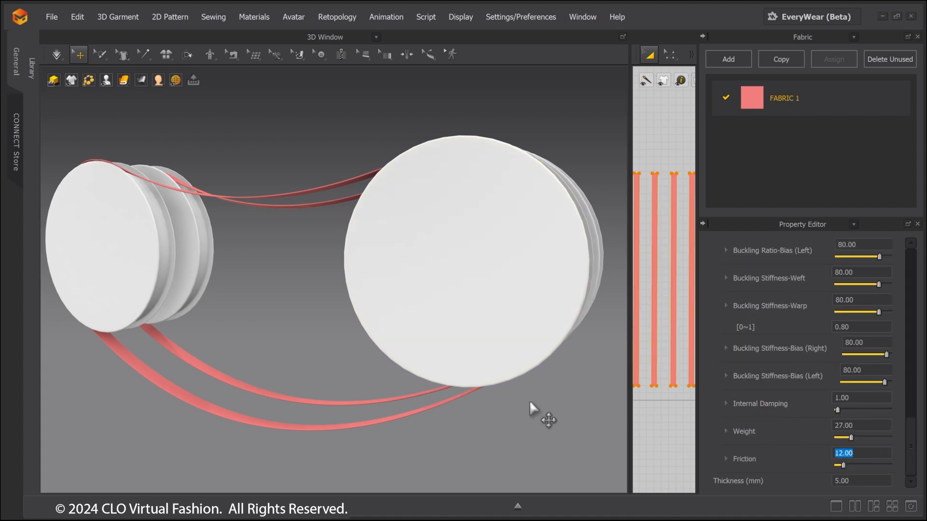
pyautogui.scroll(2, 517, 414)
pyautogui.scroll(-5, 553, 408)
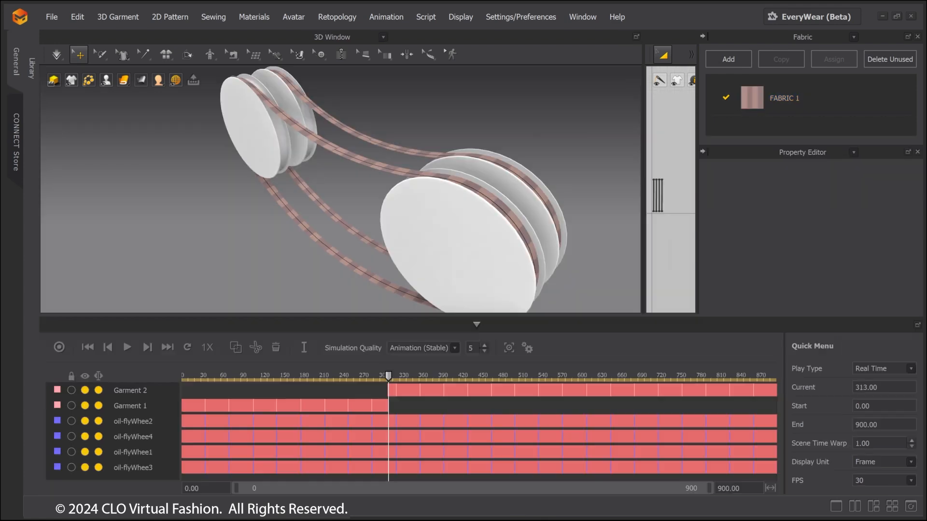
# Play the belt animation on the flywheels from frame 313 and view it from another angle
pyautogui.click(128, 348)
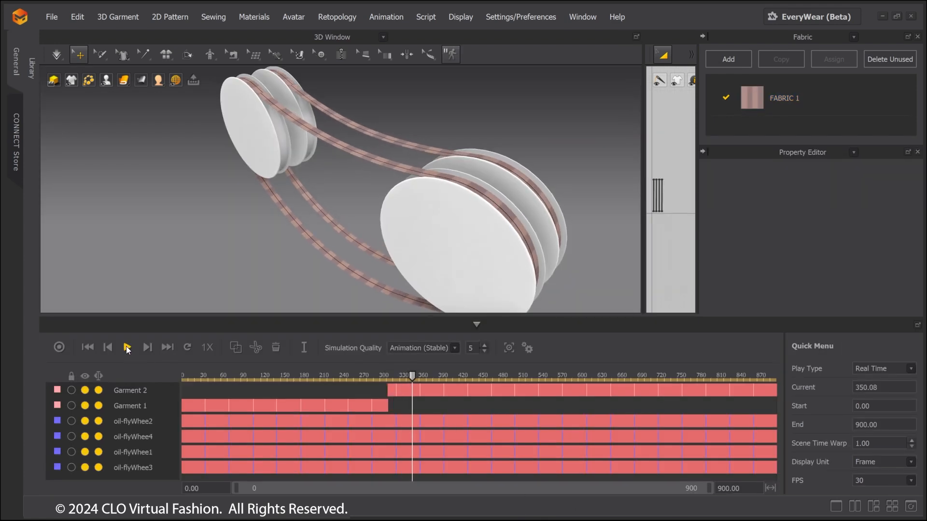
pyautogui.moveTo(610, 248); pyautogui.dragTo(478, 227, button='right')
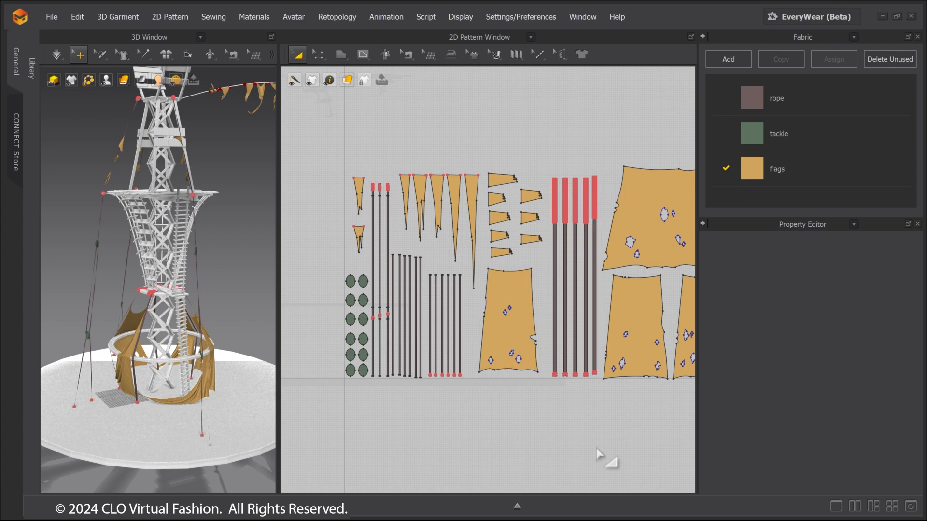
# Examine the tower's 2D patterns for the flags, ropes, tackle and torn cloth panels
pyautogui.moveTo(600, 455); pyautogui.dragTo(427, 420, button='right')
pyautogui.scroll(5, 427, 420)
pyautogui.moveTo(427, 419); pyautogui.dragTo(397, 466, button='middle')
pyautogui.moveTo(309, 386); pyautogui.dragTo(649, 451, button='middle')
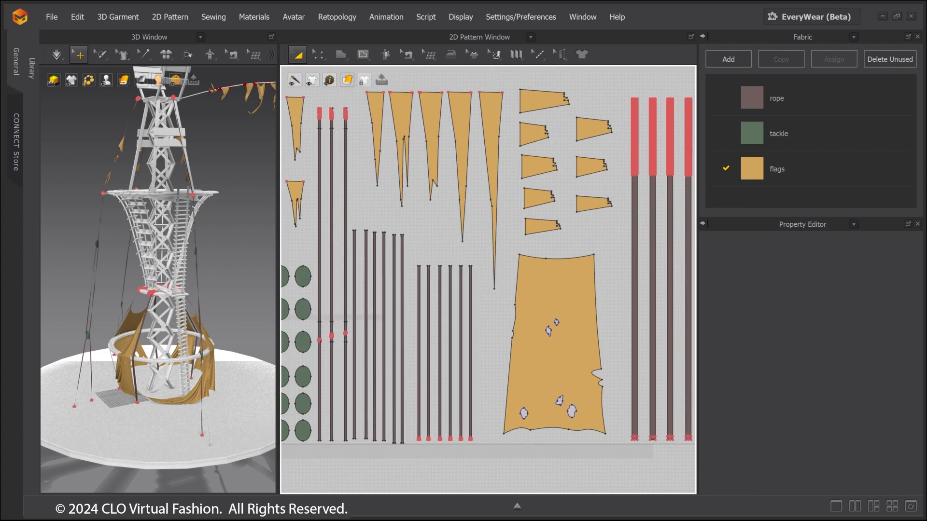
pyautogui.moveTo(387, 358); pyautogui.dragTo(490, 343, button='middle')
# Enlarge the 3D view of the tower and show the wind controller in the scene
pyautogui.moveTo(278, 309); pyautogui.dragTo(607, 301)
pyautogui.moveTo(607, 302); pyautogui.dragTo(568, 271, button='right')
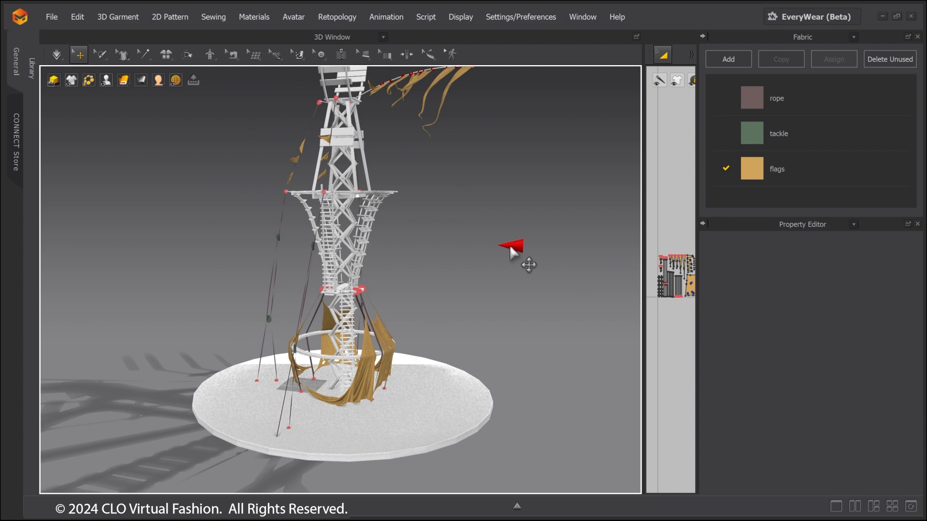
pyautogui.moveTo(508, 245); pyautogui.dragTo(434, 285, button='right')
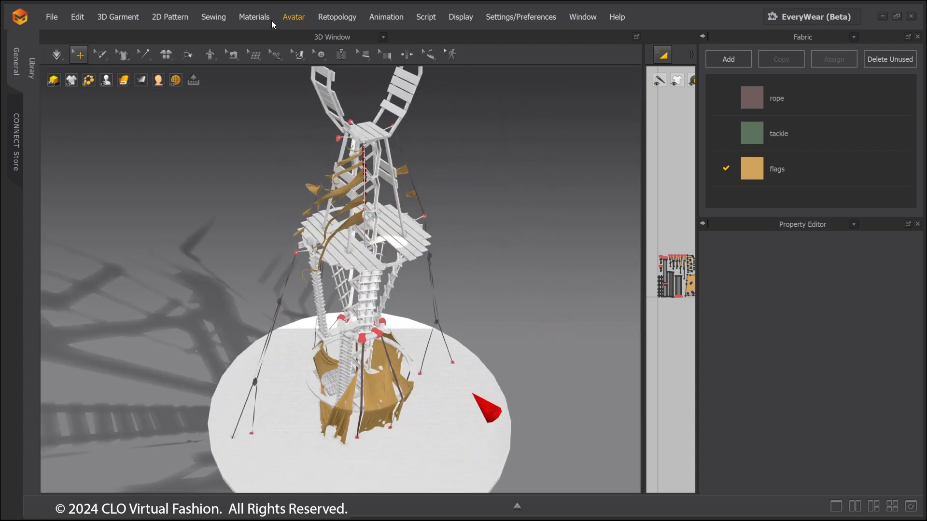
pyautogui.click(460, 17)
pyautogui.moveTo(463, 108)
pyautogui.click(623, 157)
pyautogui.moveTo(444, 239); pyautogui.dragTo(376, 215, button='right')
pyautogui.moveTo(285, 219); pyautogui.dragTo(557, 478, button='right')
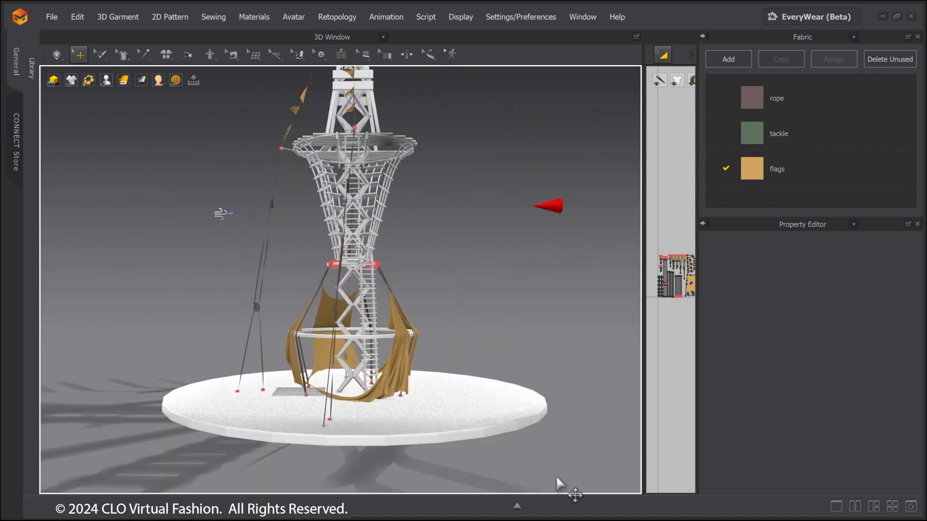
# Play the tower's recorded garment animation and inspect the moving ropes and the draped cloth around the base
pyautogui.click(517, 505)
pyautogui.click(127, 347)
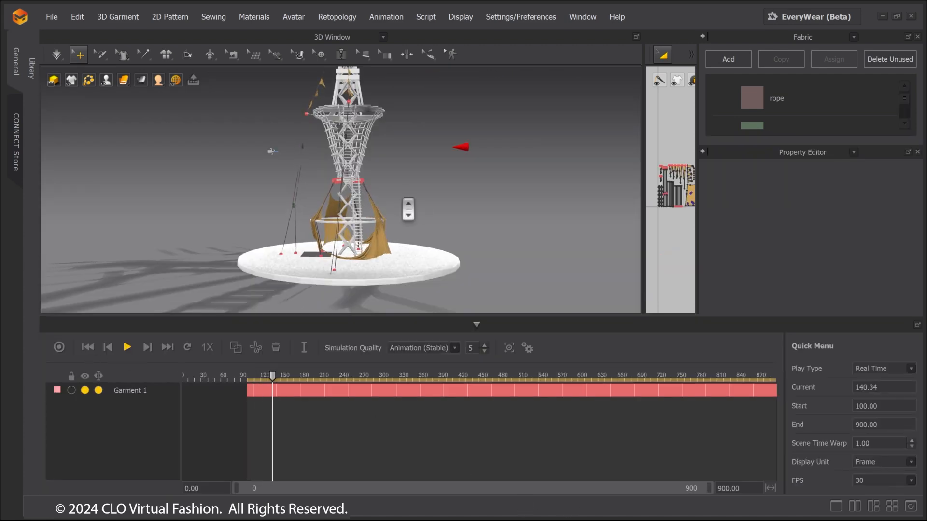
pyautogui.scroll(5, 409, 210)
pyautogui.moveTo(478, 232); pyautogui.dragTo(476, 180, button='middle')
pyautogui.moveTo(476, 180); pyautogui.dragTo(426, 203, button='right')
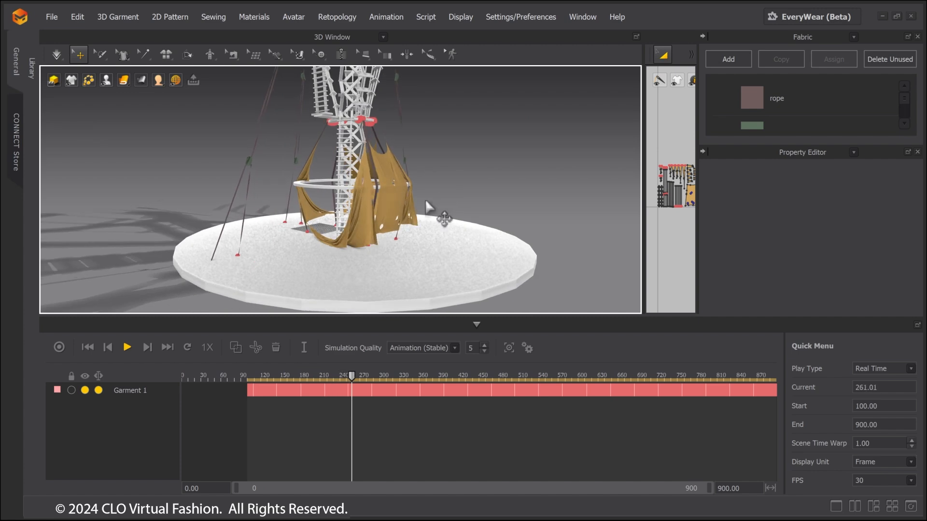
pyautogui.scroll(4, 435, 210)
pyautogui.moveTo(509, 246); pyautogui.dragTo(515, 358, button='middle')
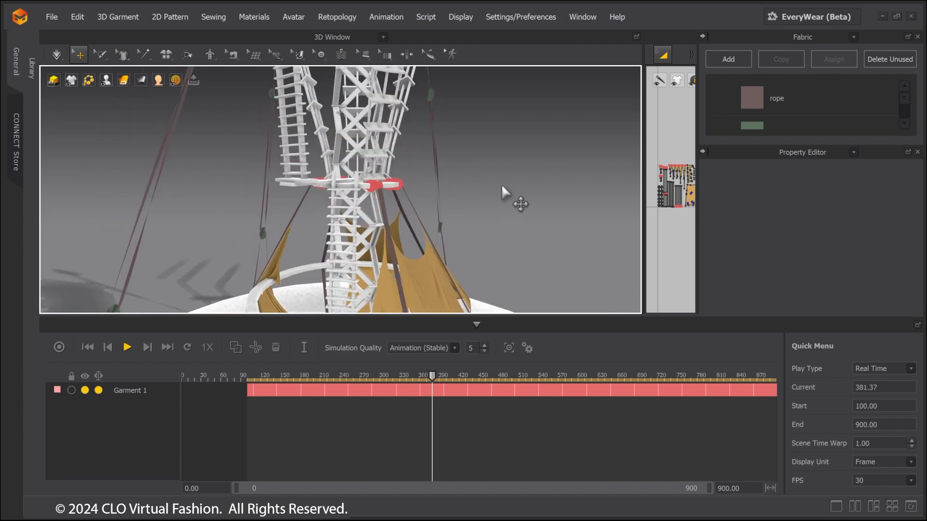
pyautogui.scroll(-3, 501, 215)
pyautogui.moveTo(488, 164); pyautogui.dragTo(470, 260, button='middle')
pyautogui.moveTo(472, 213); pyautogui.dragTo(433, 248, button='right')
pyautogui.scroll(-2, 435, 249)
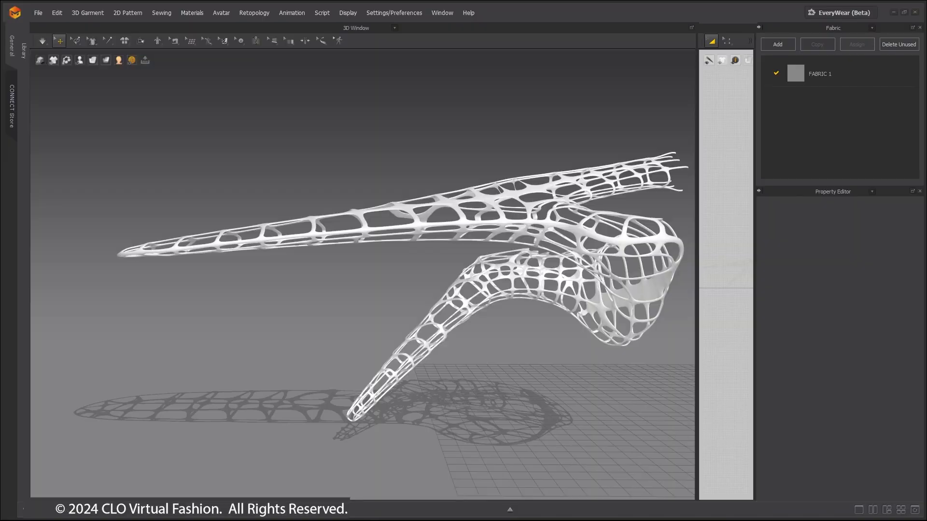
# Show the hidden solid body mesh over the lattice frame and select it for inspection from several sides
pyautogui.scroll(-1, 427, 234)
pyautogui.moveTo(427, 235); pyautogui.dragTo(425, 276, button='right')
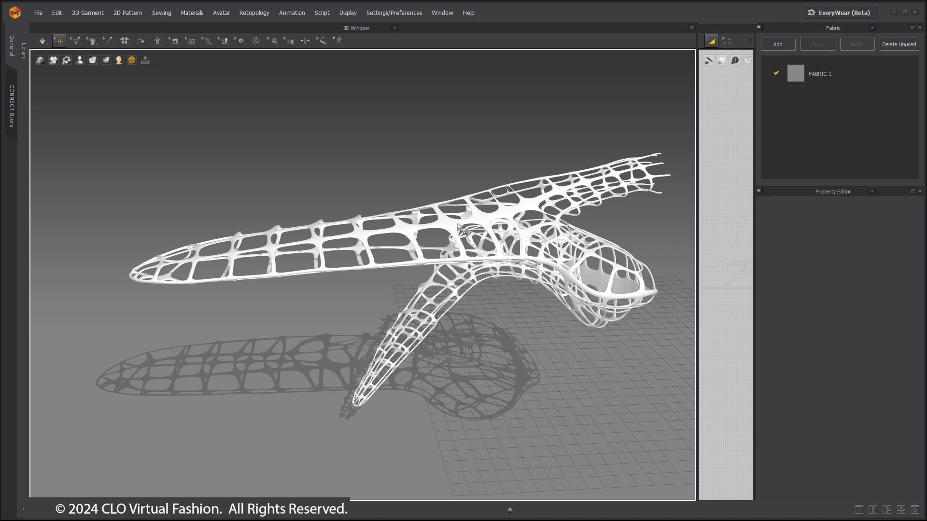
pyautogui.hotkey('shift', 'c')
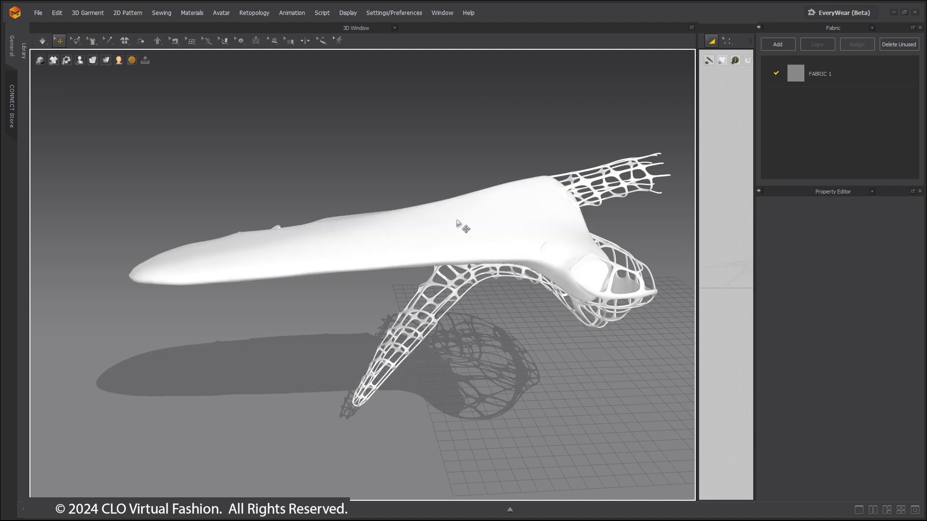
pyautogui.click(450, 244)
pyautogui.moveTo(321, 286); pyautogui.dragTo(461, 298, button='right')
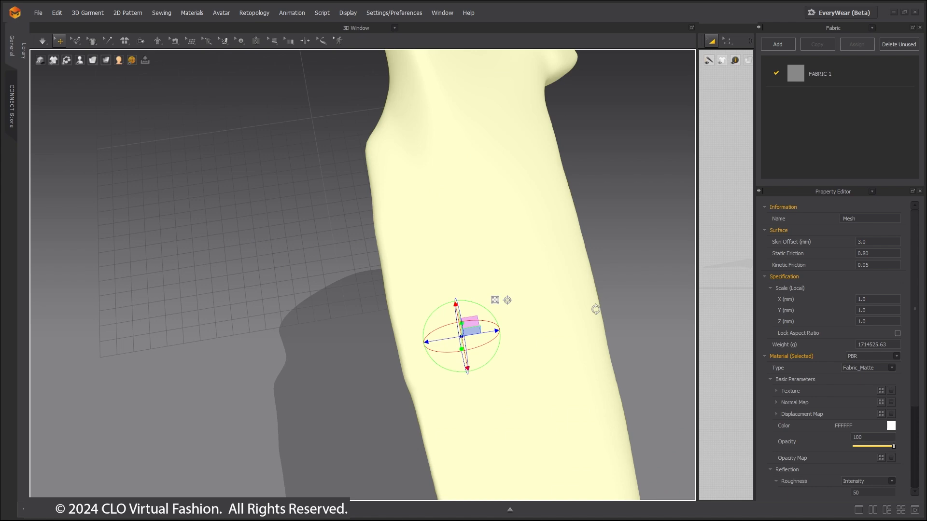
pyautogui.moveTo(596, 306); pyautogui.dragTo(410, 209, button='right')
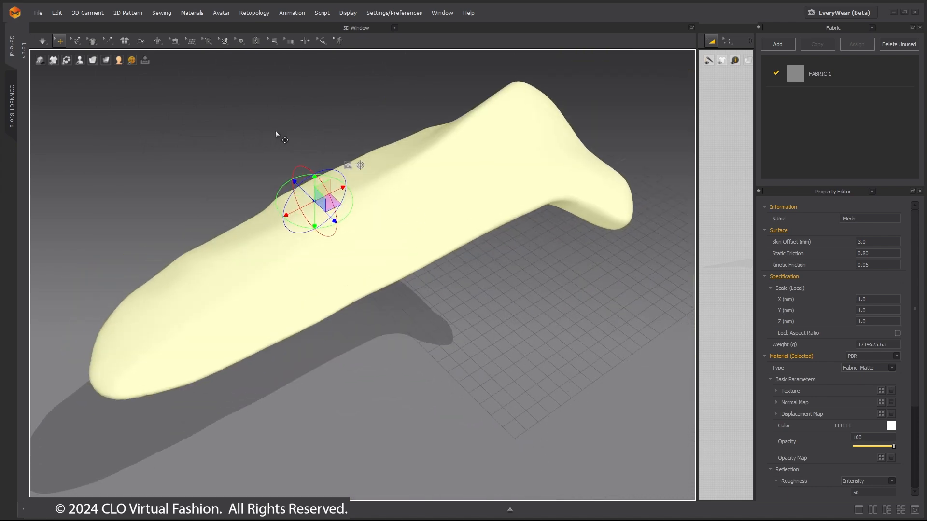
# With Line (Avatar), draw a closed panel outline on the mesh's rounded end, with main sides about 744, 452, 485 and 426 mm
pyautogui.click(211, 46)
pyautogui.moveTo(238, 52); pyautogui.dragTo(406, 99)
pyautogui.click(393, 145)
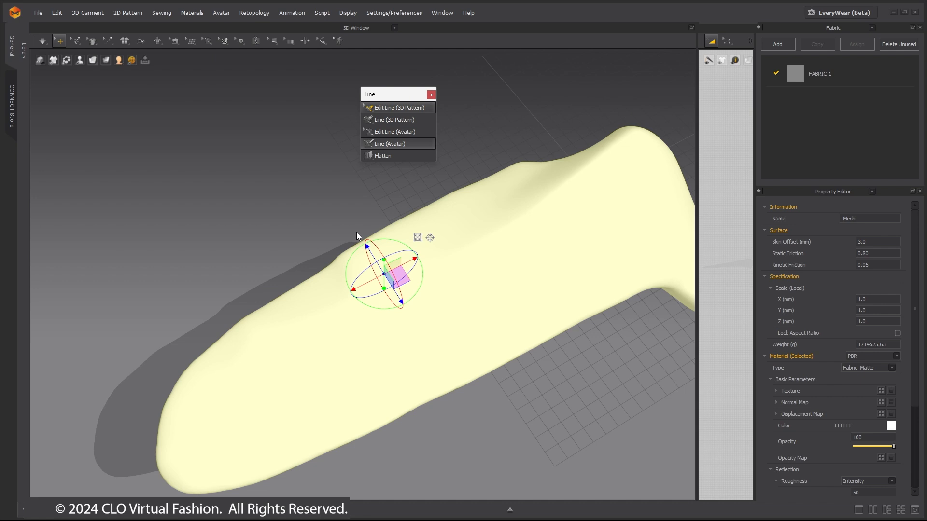
pyautogui.click(160, 466)
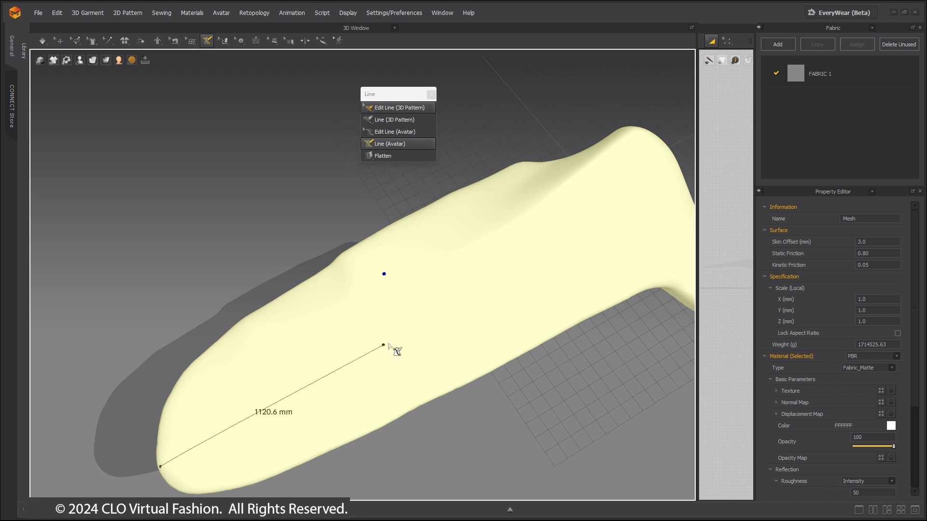
pyautogui.click(314, 383)
pyautogui.moveTo(314, 383); pyautogui.dragTo(428, 273, button='right')
pyautogui.click(420, 265)
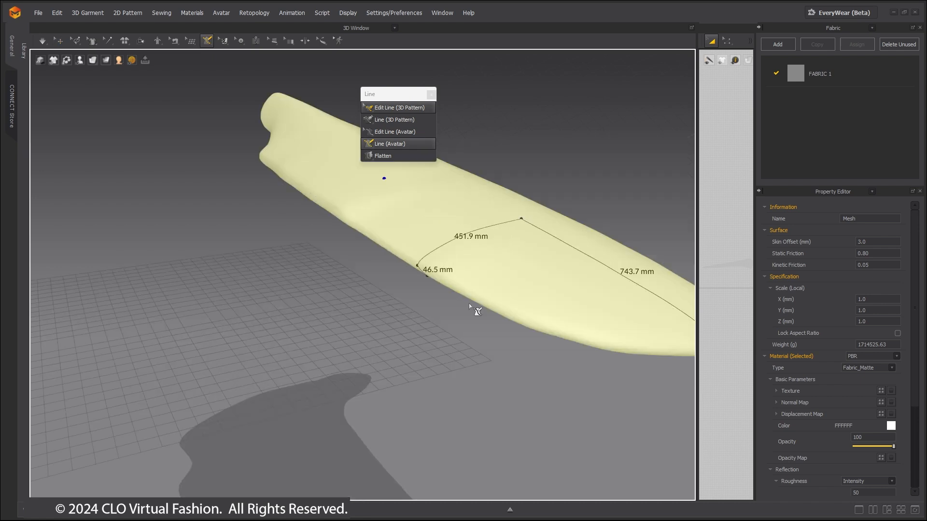
pyautogui.click(549, 331)
pyautogui.moveTo(548, 332); pyautogui.dragTo(440, 383, button='right')
pyautogui.click(443, 366)
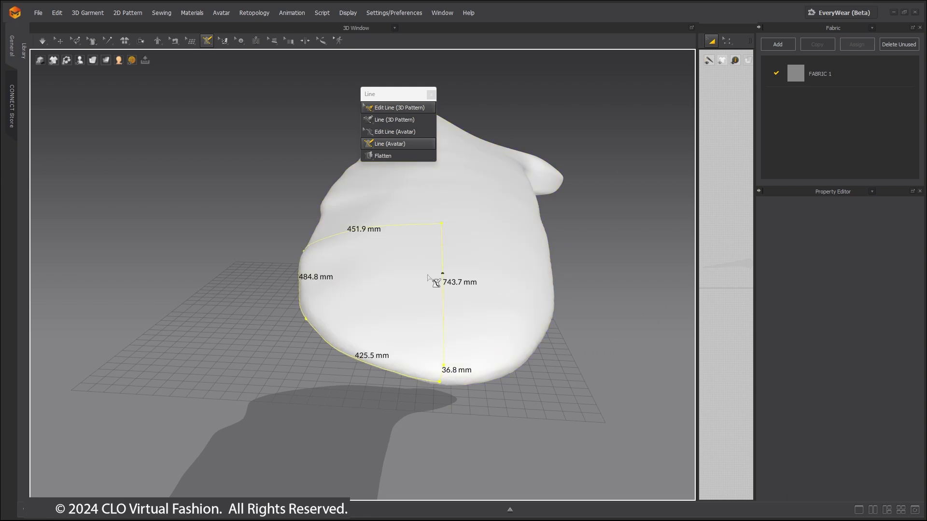
# Flatten the outlined area on the mesh's rounded end into a 2D pattern piece
pyautogui.click(383, 156)
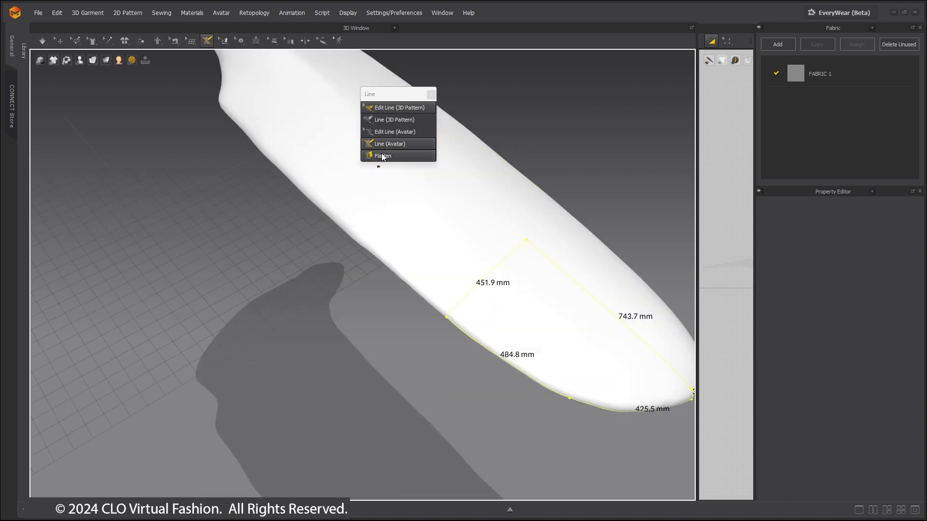
pyautogui.click(558, 335)
pyautogui.press('Return')
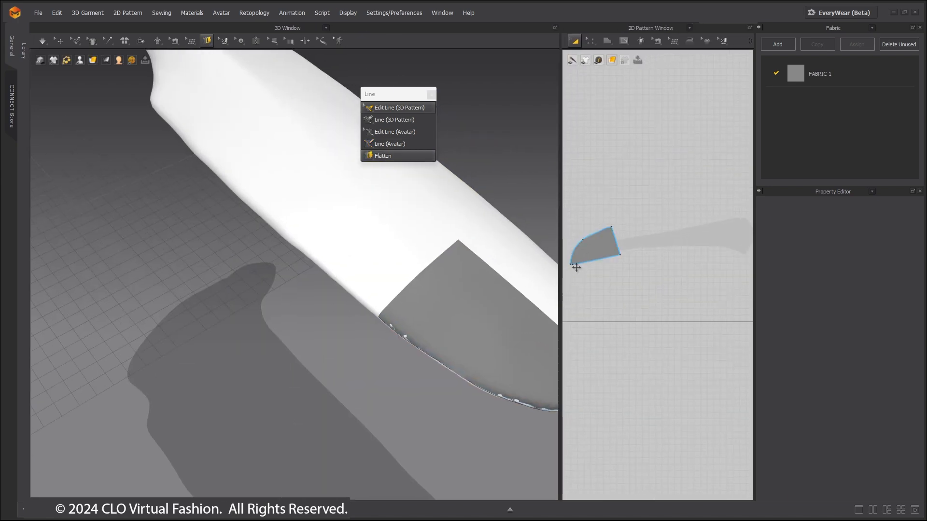
pyautogui.moveTo(362, 379); pyautogui.dragTo(373, 368, button='right')
pyautogui.scroll(-1, 645, 428)
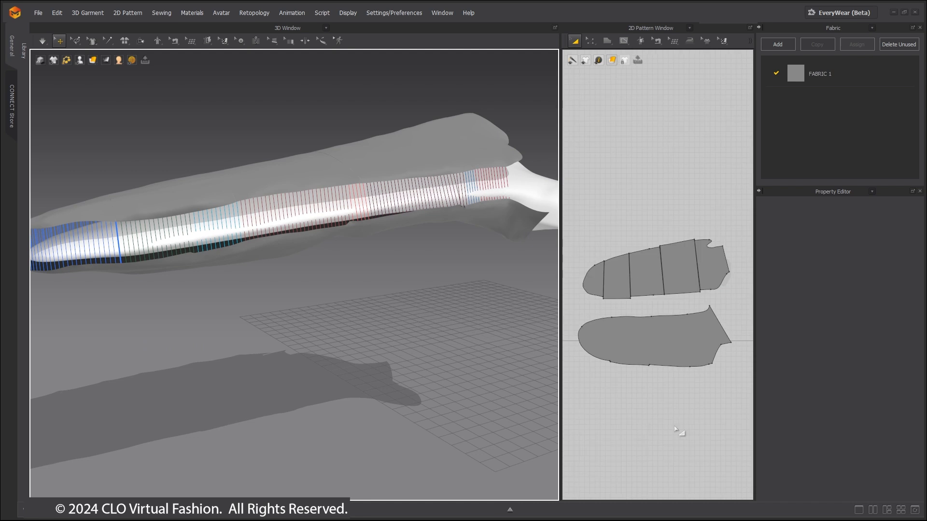
# Pin the wide ends of both sewn pattern pieces with Pin (Box) and run the simulation
pyautogui.click(76, 40)
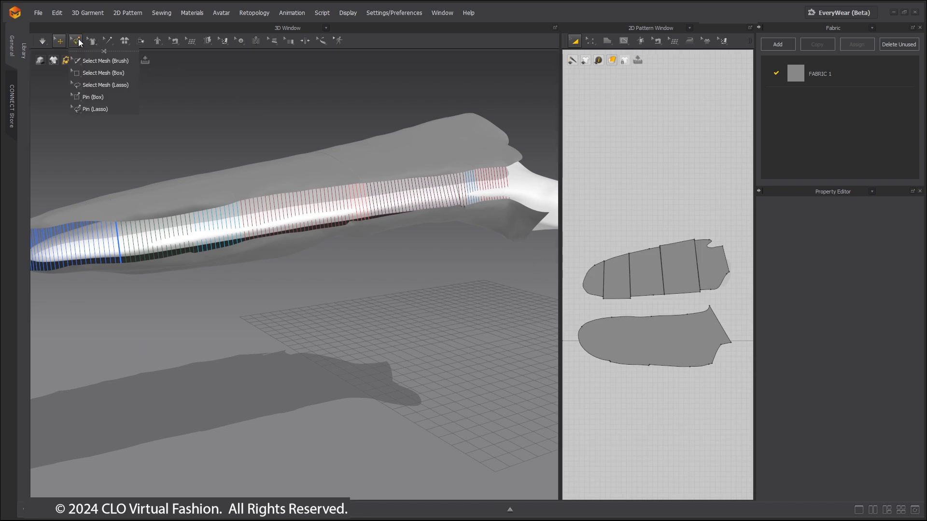
pyautogui.click(92, 97)
pyautogui.moveTo(743, 370); pyautogui.dragTo(714, 231)
pyautogui.press('space')
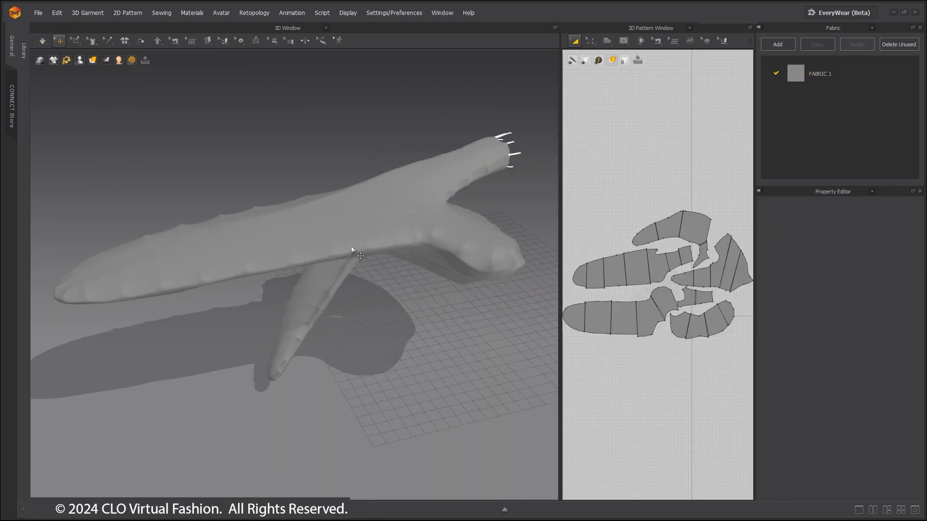
# Simulate the sewn skin so it settles over the lattice frame, stop the simulation and check the surface
pyautogui.click(352, 247)
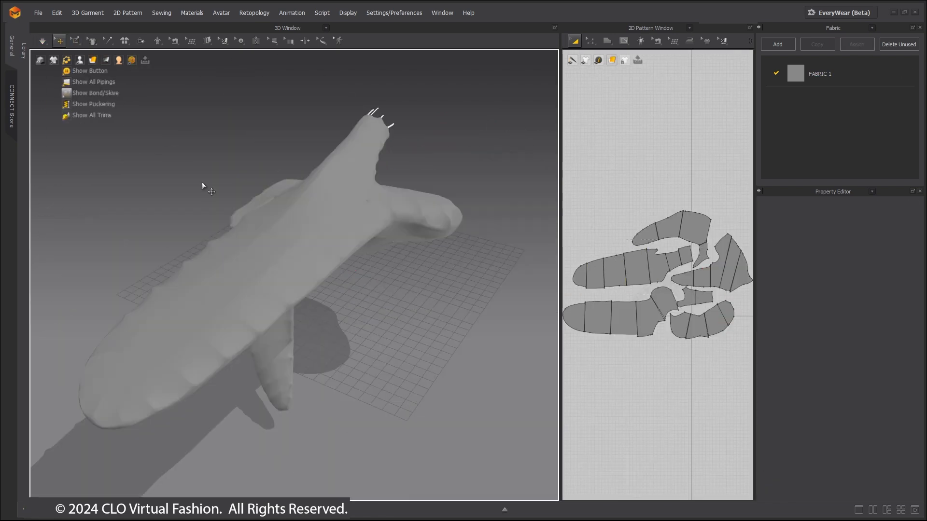
pyautogui.press('space')
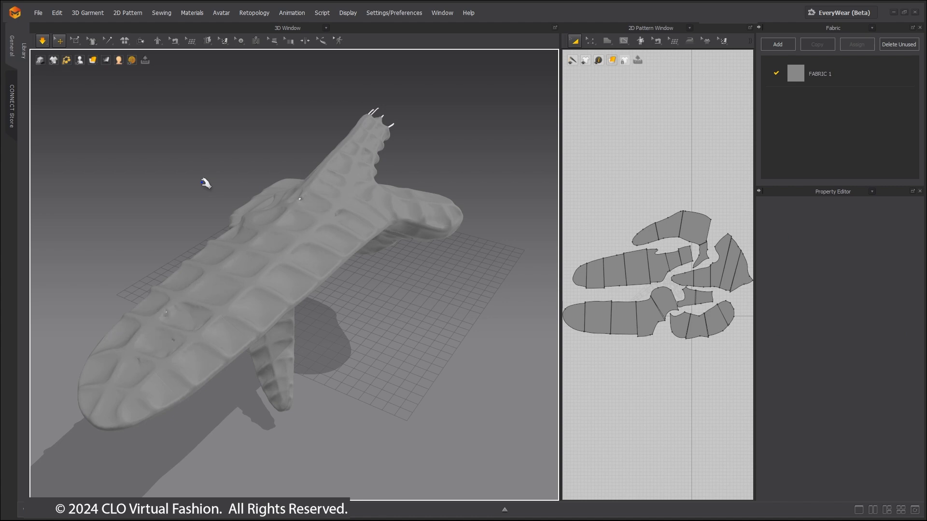
pyautogui.press('space')
pyautogui.moveTo(401, 373); pyautogui.dragTo(295, 204, button='right')
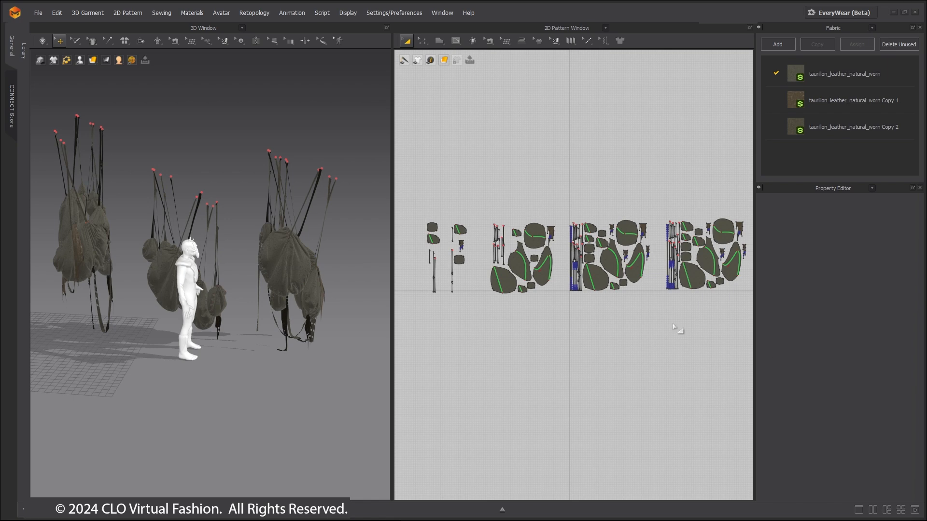
# Inspect the hanging sacks and straps around the avatar from several angles in a widened 3D view
pyautogui.moveTo(277, 340); pyautogui.dragTo(297, 350, button='middle')
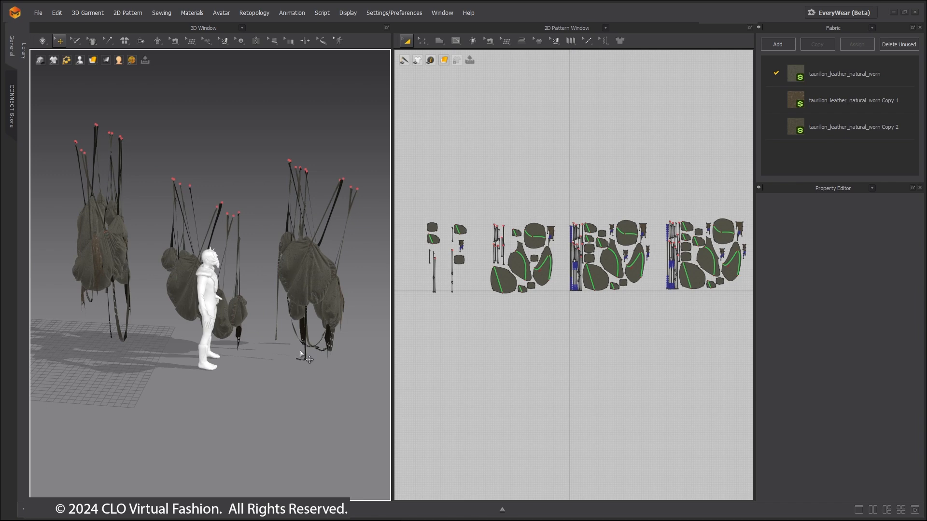
pyautogui.moveTo(242, 349); pyautogui.dragTo(247, 409, button='right')
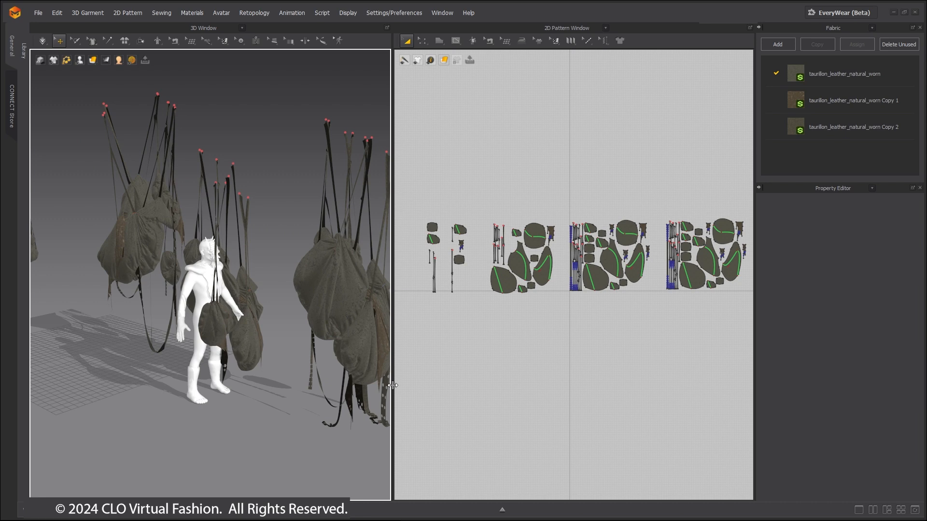
pyautogui.moveTo(393, 384); pyautogui.dragTo(747, 410)
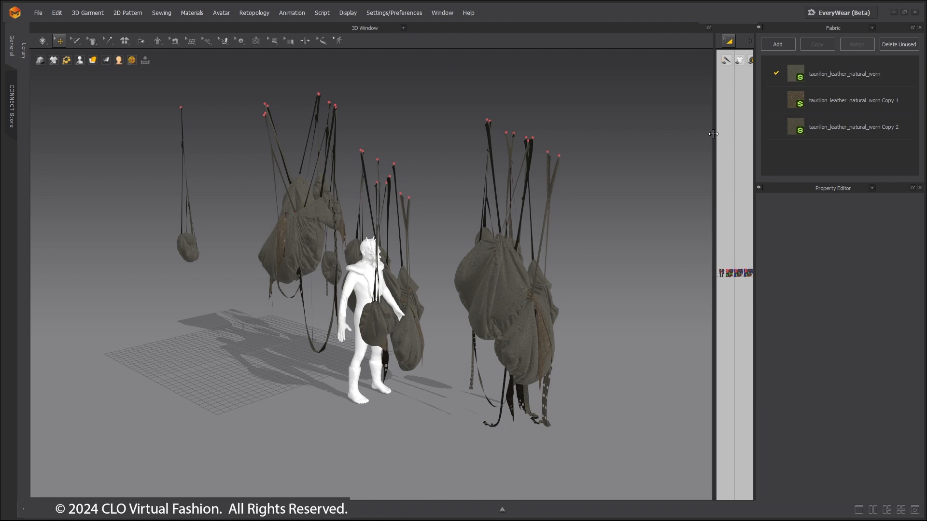
pyautogui.moveTo(711, 134); pyautogui.dragTo(295, 116)
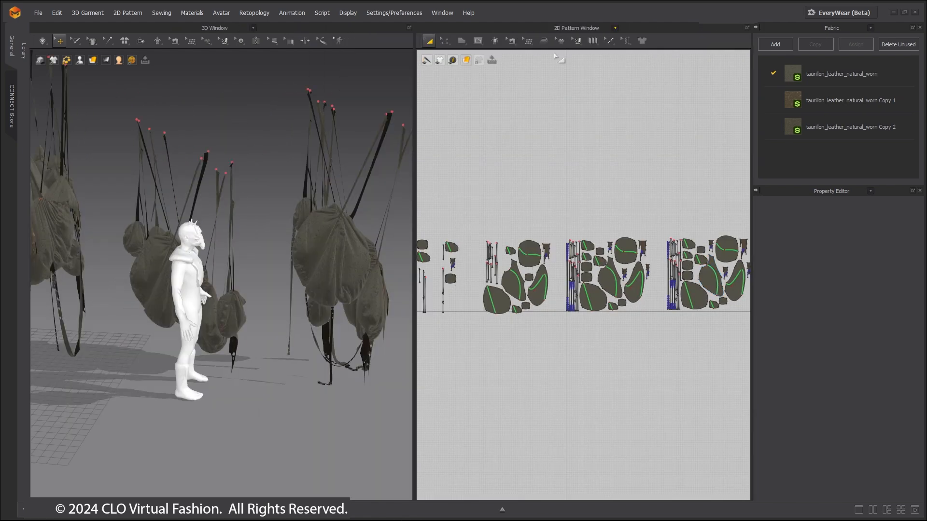
# Show the UV Editor in place of the 2D patterns and pack the UVs into 0 to 1 with Rotation and Advanced Placement enabled
pyautogui.click(615, 28)
pyautogui.click(558, 127)
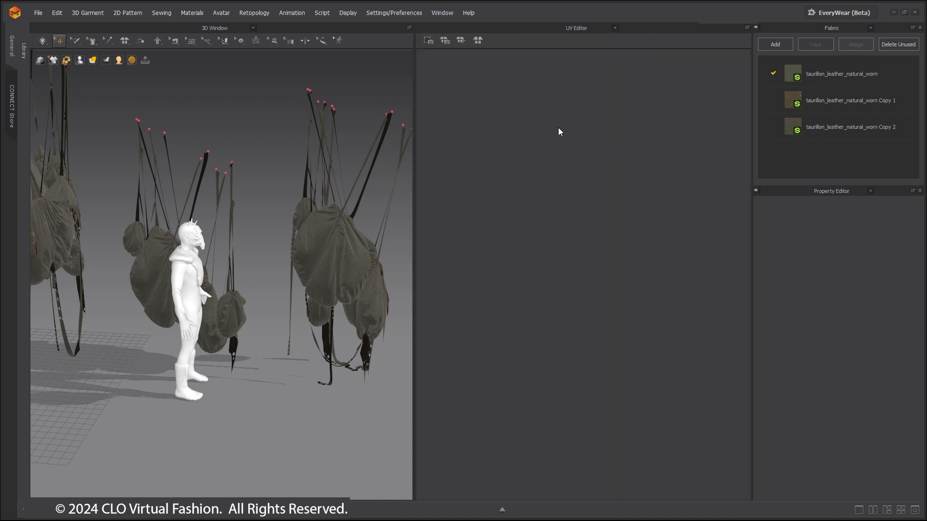
pyautogui.click(477, 41)
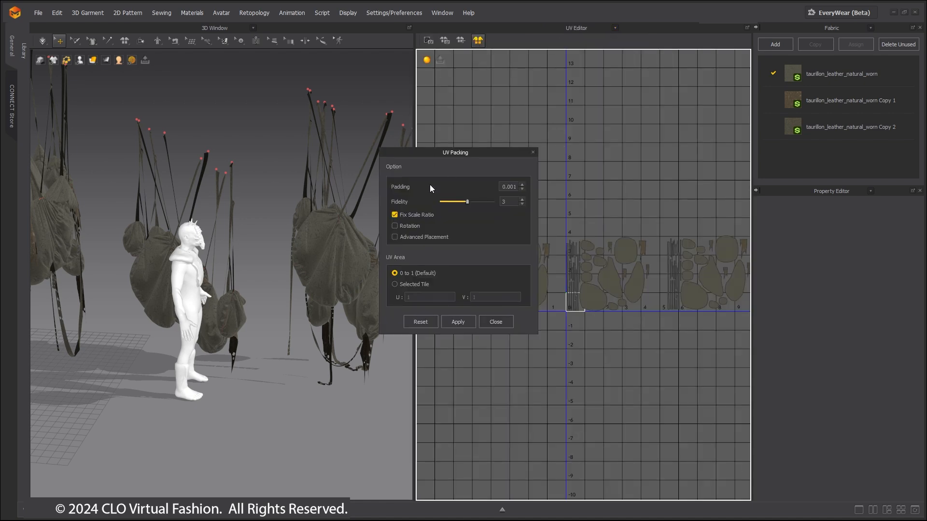
pyautogui.click(395, 227)
pyautogui.click(395, 236)
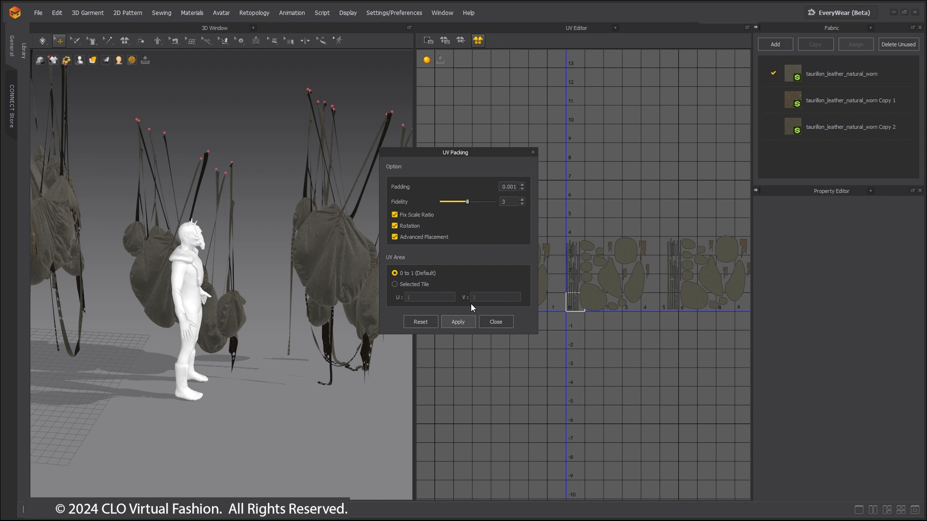
pyautogui.click(458, 322)
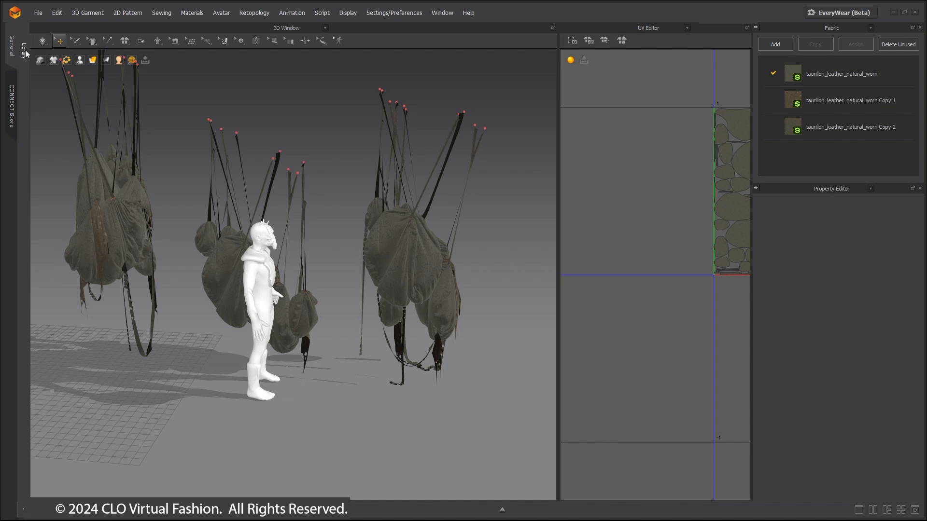
# Open the Substance library and examine the cordura_fabric_central_europe_camouflage material's preview and available options
pyautogui.click(24, 51)
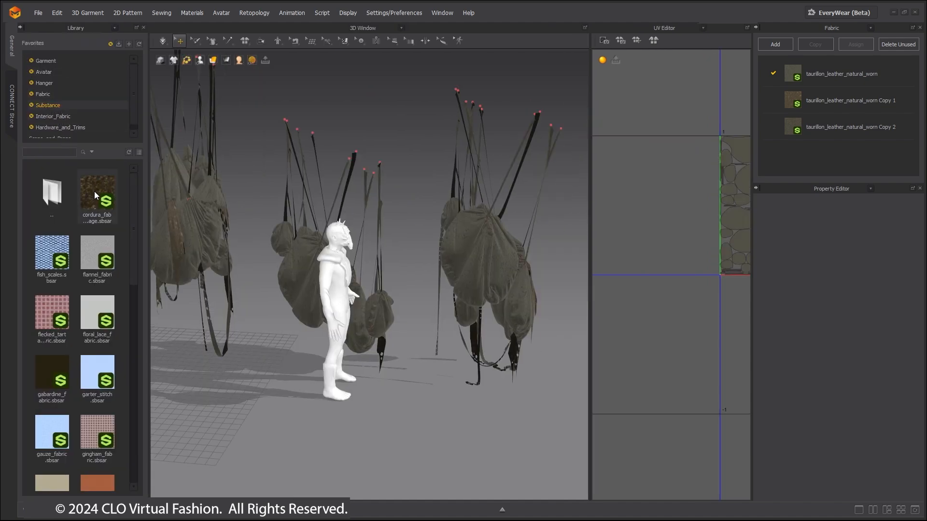
pyautogui.moveTo(95, 192)
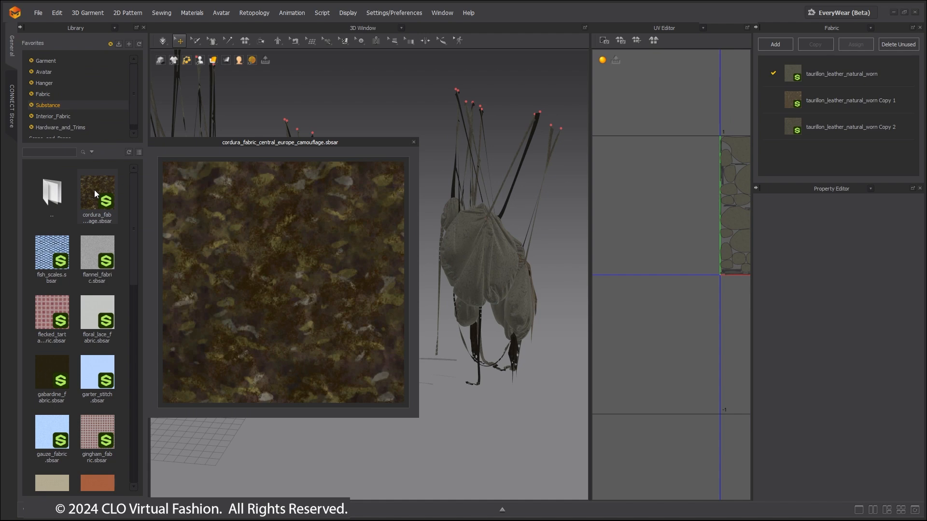
pyautogui.rightClick(95, 193)
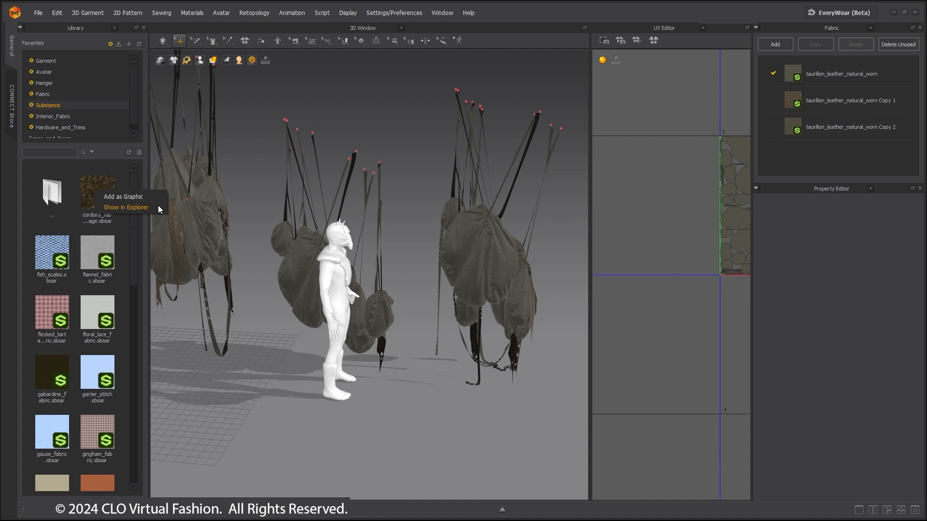
# Examine the Channels and Custom Properties of the taurillon_leather_natural_worn Copy 2 fabric used on the straps
pyautogui.click(868, 123)
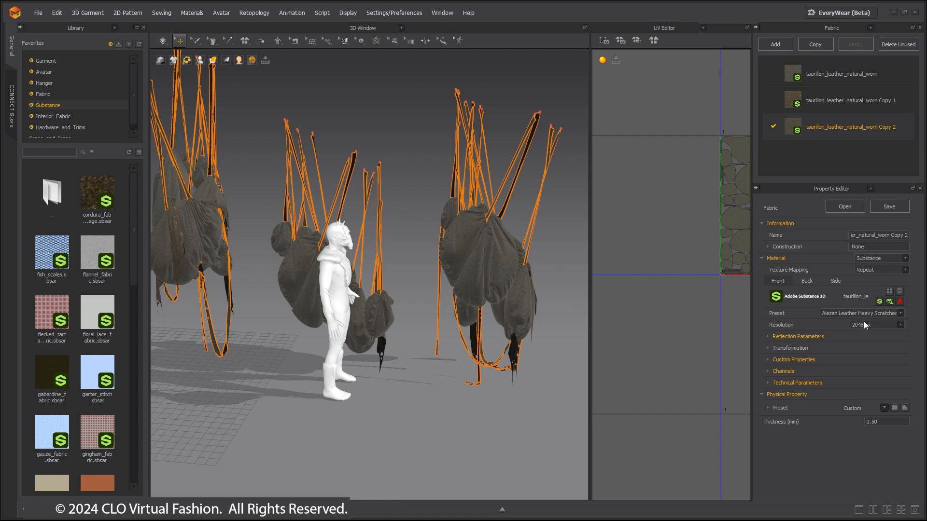
pyautogui.click(768, 371)
pyautogui.scroll(-1, 780, 401)
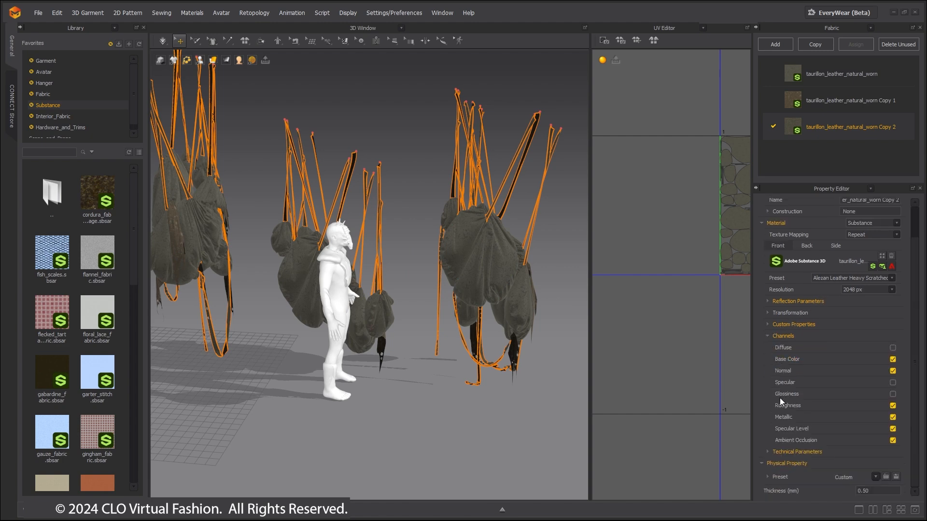
pyautogui.click(767, 326)
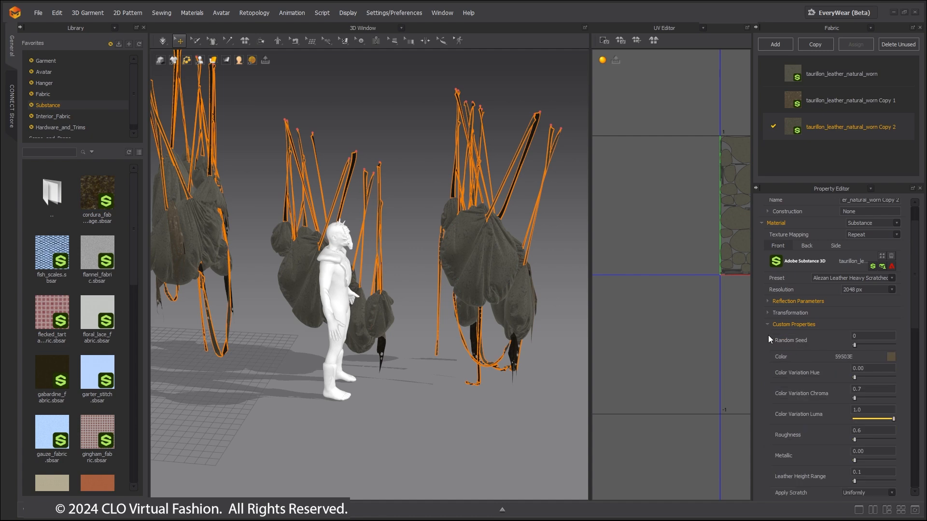
pyautogui.scroll(-4, 807, 421)
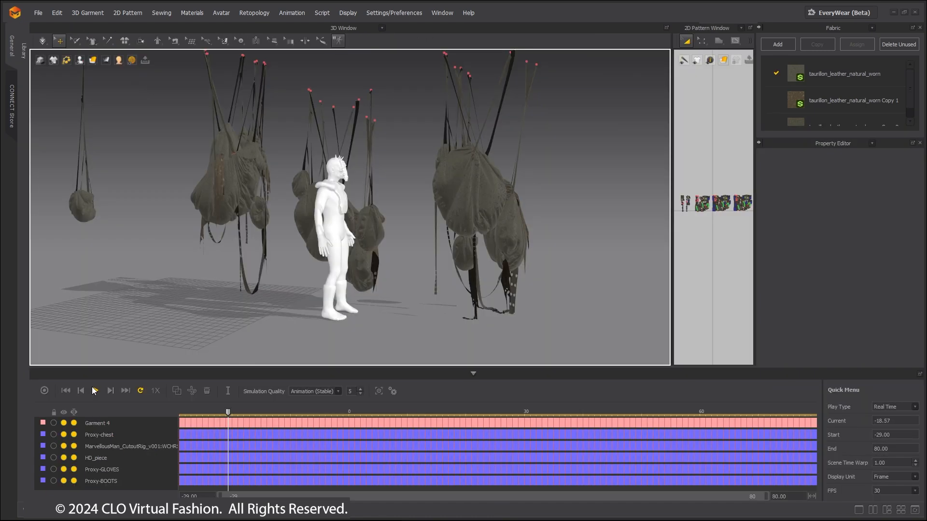
# Place Marvelous Designer side by side with Unreal Editor and open Unreal's CLO/MD LiveSync Editor
pyautogui.click(905, 13)
pyautogui.click(710, 182)
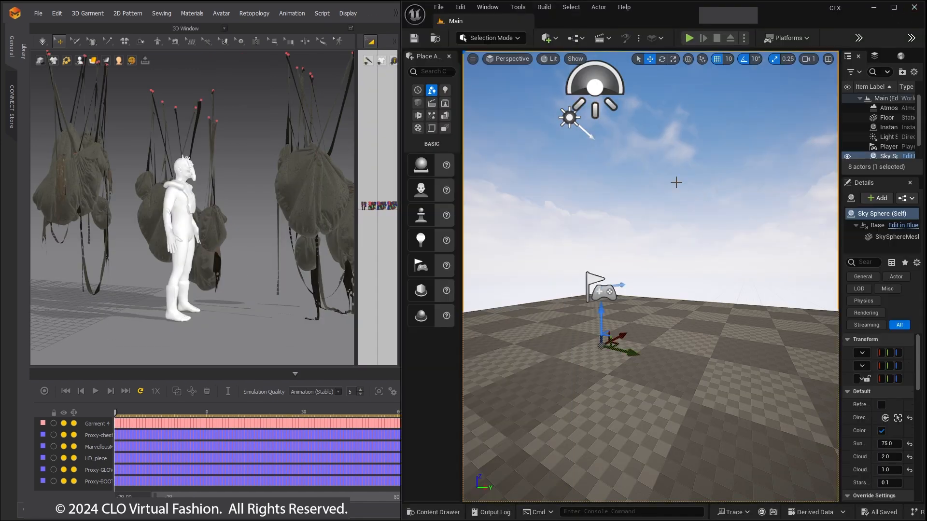
pyautogui.click(488, 7)
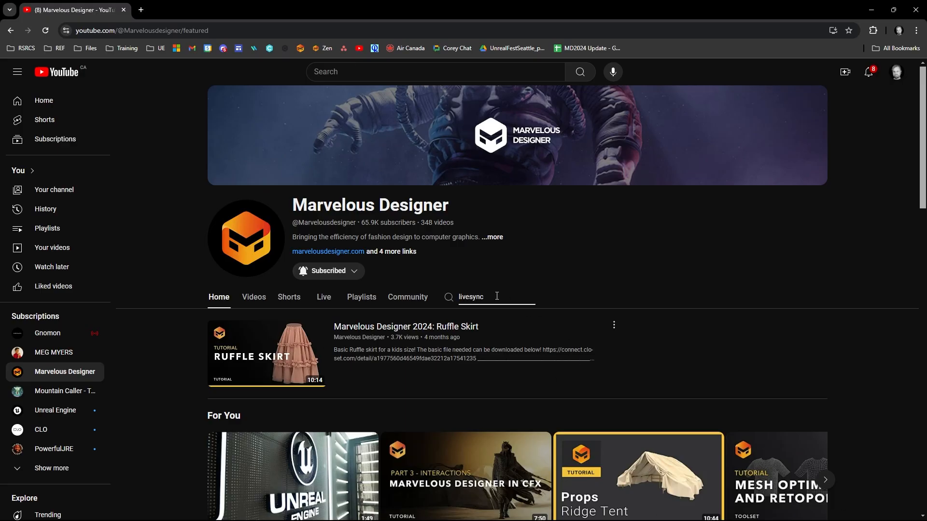
# Search the Marvelous Designer YouTube channel for livesync
pyautogui.press('Return')
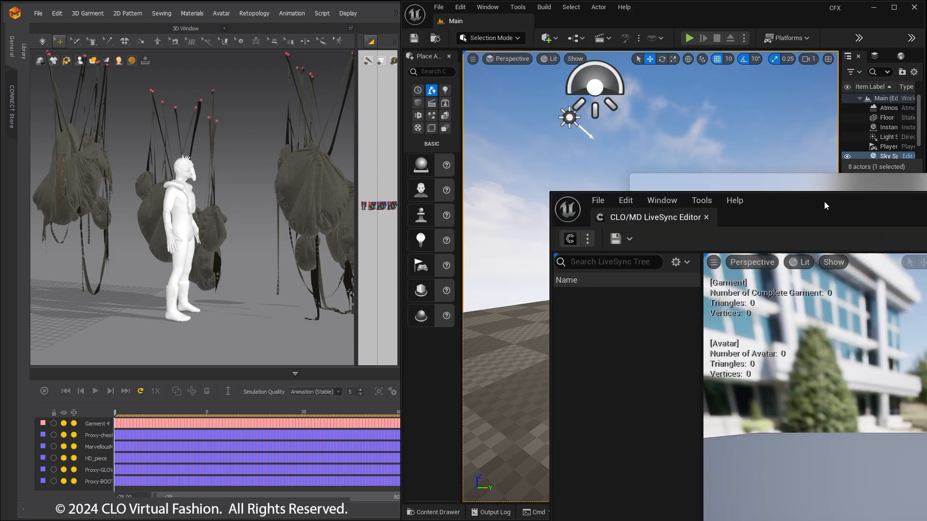
# Enlarge the CLO/MD LiveSync Editor window, open its Unified Material option and sync the garment and avatar from Marvelous Designer
pyautogui.moveTo(824, 201); pyautogui.dragTo(452, 14)
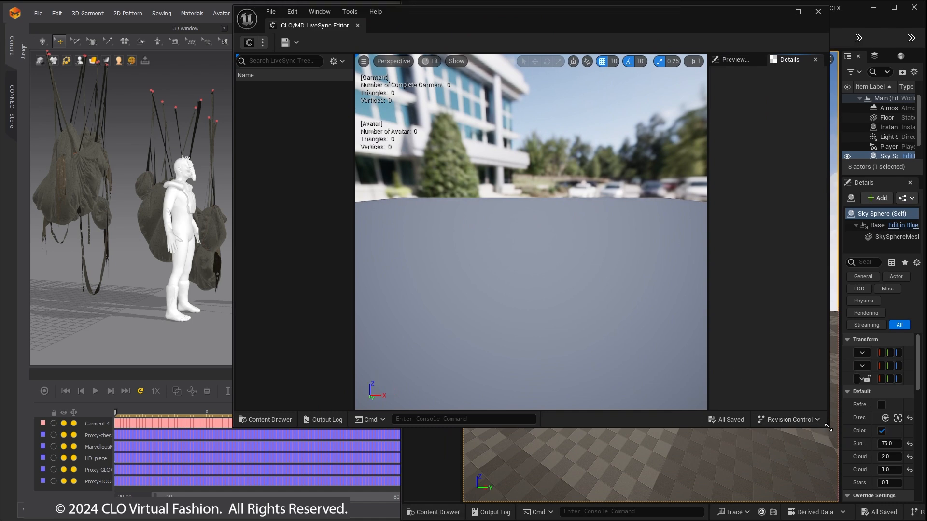
pyautogui.moveTo(828, 428); pyautogui.dragTo(919, 517)
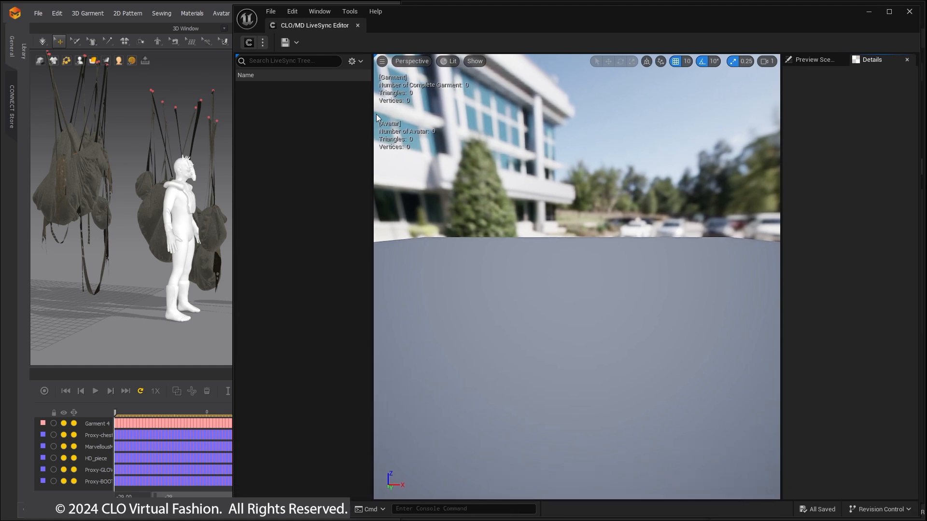
pyautogui.click(262, 44)
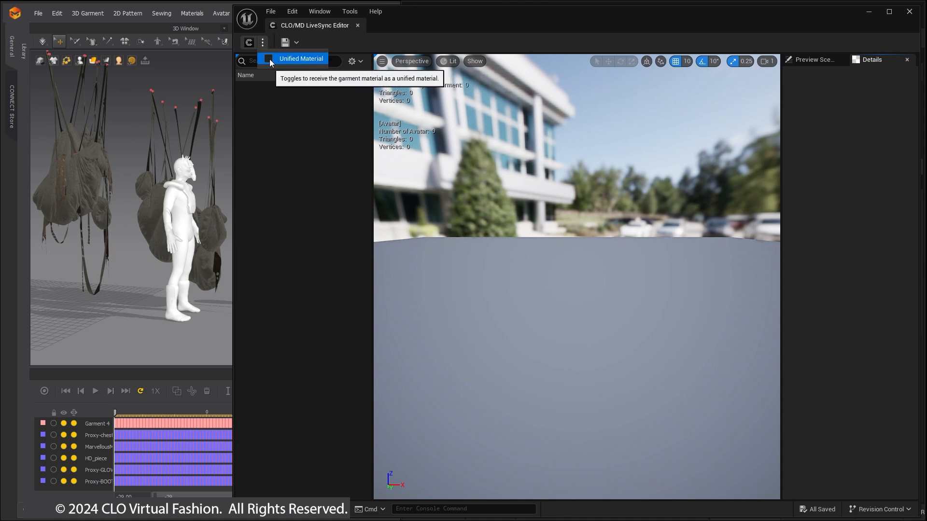
pyautogui.click(248, 42)
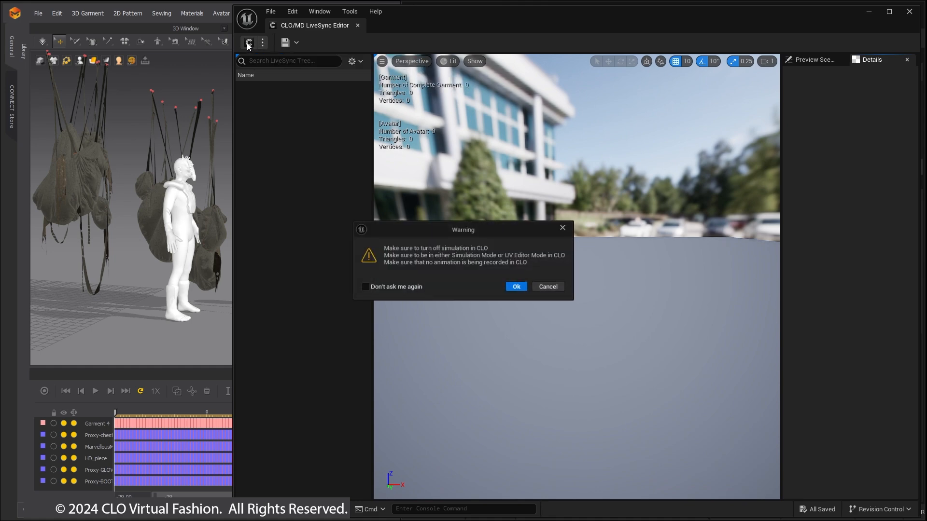
pyautogui.click(518, 287)
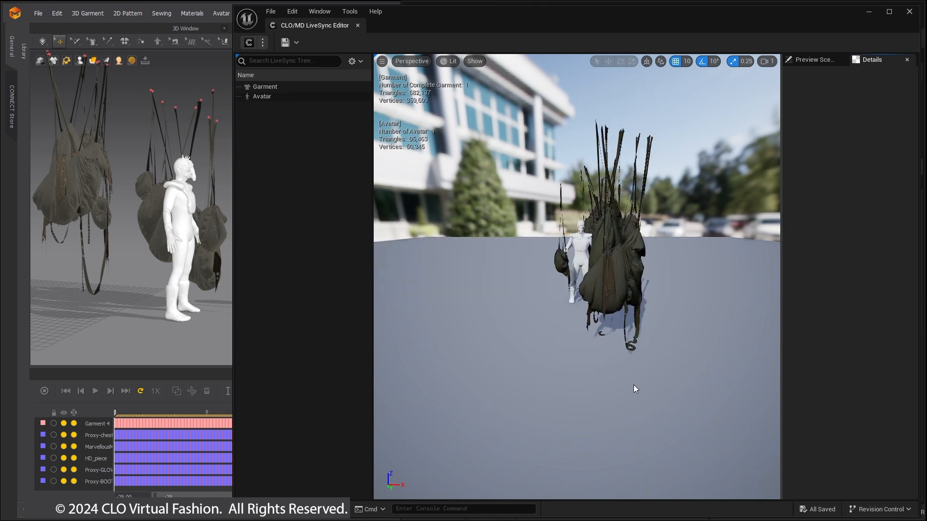
# Inspect the synced sacks and avatar from several angles, selecting the avatar and the garment to check their materials
pyautogui.keyDown('alt'); pyautogui.moveTo(568, 352); pyautogui.dragTo(640, 349); pyautogui.keyUp('alt')
pyautogui.keyDown('alt'); pyautogui.moveTo(568, 351); pyautogui.dragTo(590, 351, button='right'); pyautogui.keyUp('alt')
pyautogui.keyDown('alt'); pyautogui.moveTo(634, 212); pyautogui.dragTo(649, 213, button='right'); pyautogui.keyUp('alt')
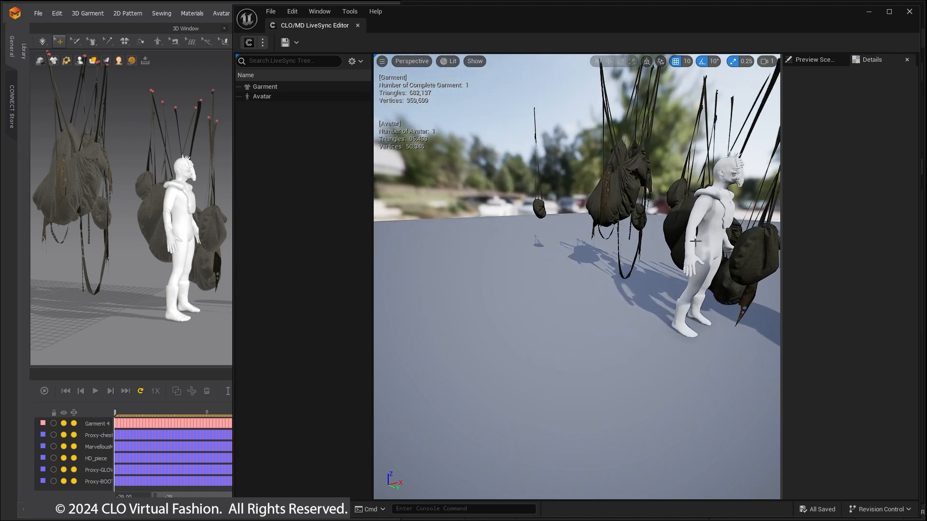
pyautogui.moveTo(634, 213)
pyautogui.keyDown('alt'); pyautogui.mouseDown(button='middle')
pyautogui.moveTo(615, 208)
pyautogui.moveTo(634, 213)
pyautogui.mouseUp(button='middle'); pyautogui.keyUp('alt')
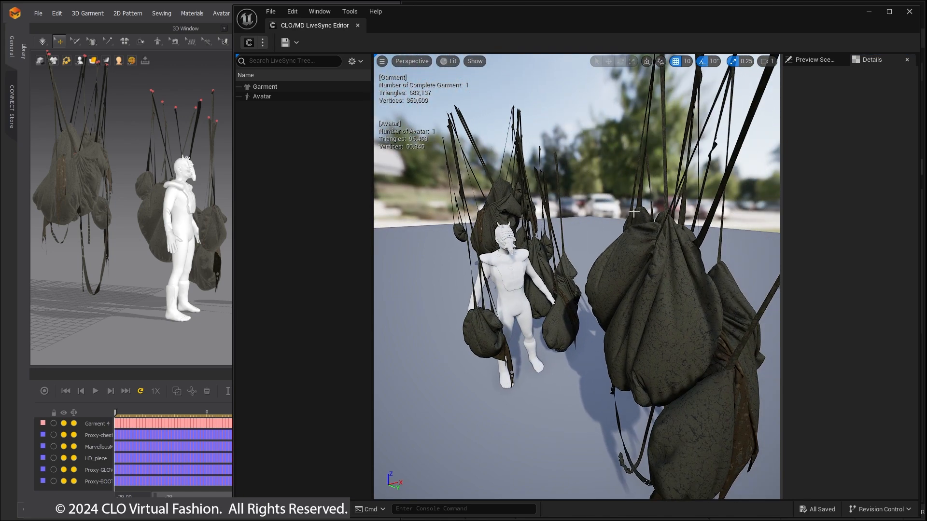
pyautogui.click(512, 272)
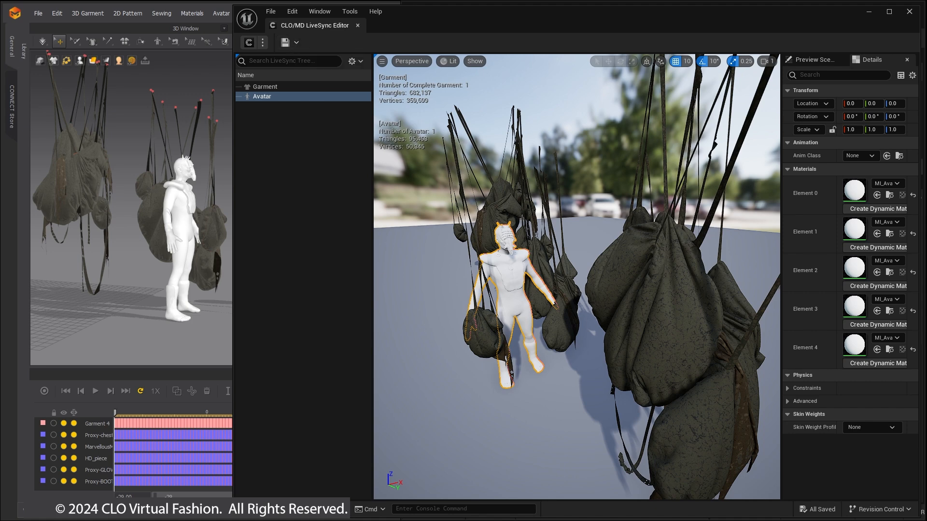
pyautogui.click(652, 302)
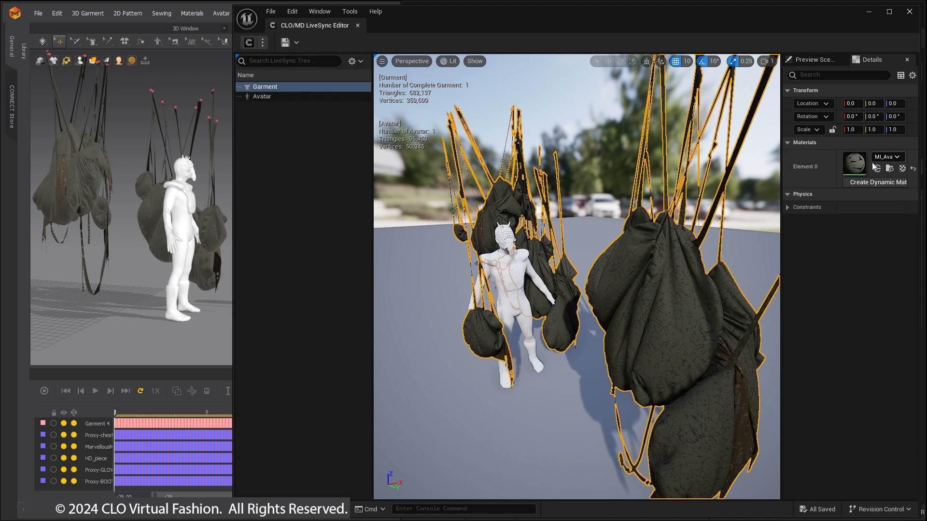
# Save the synced garment as a geometry cache named GeometryCache in Content/Character and close the LiveSync Editor
pyautogui.click(295, 43)
pyautogui.click(313, 76)
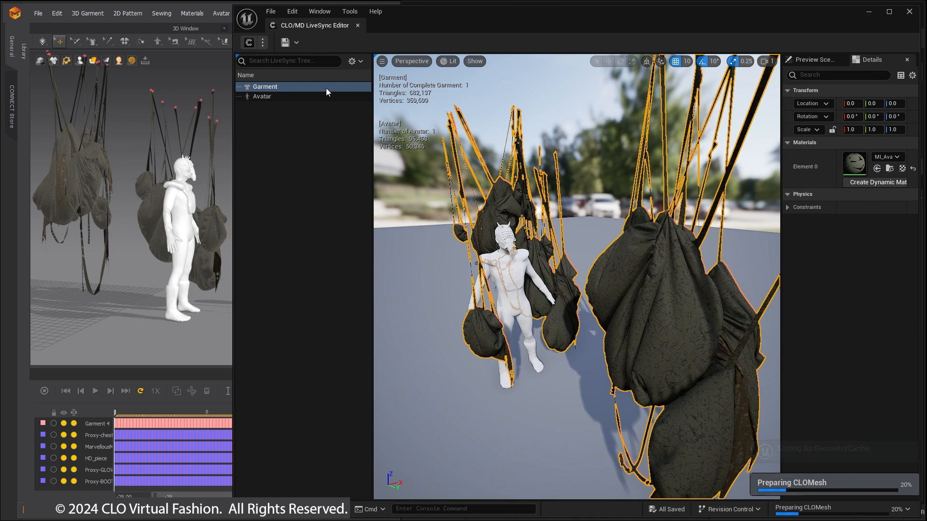
pyautogui.click(397, 218)
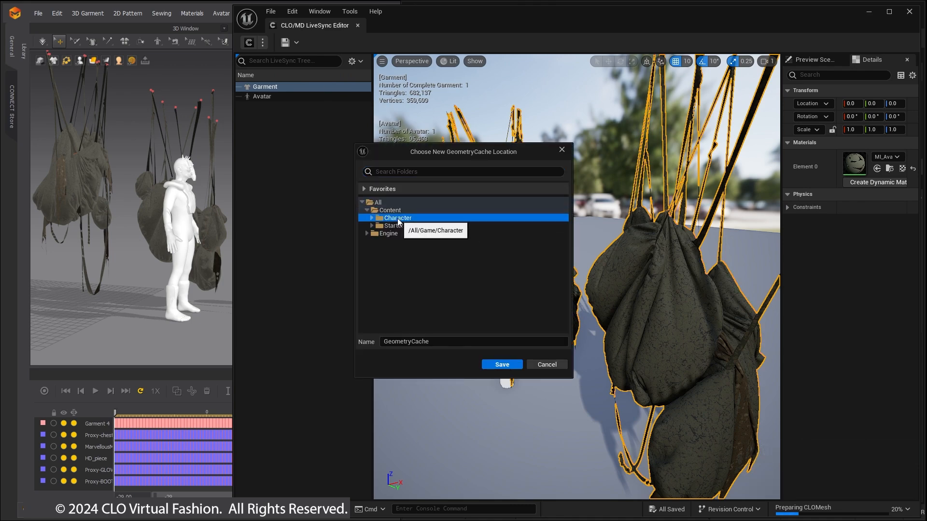
pyautogui.click(502, 365)
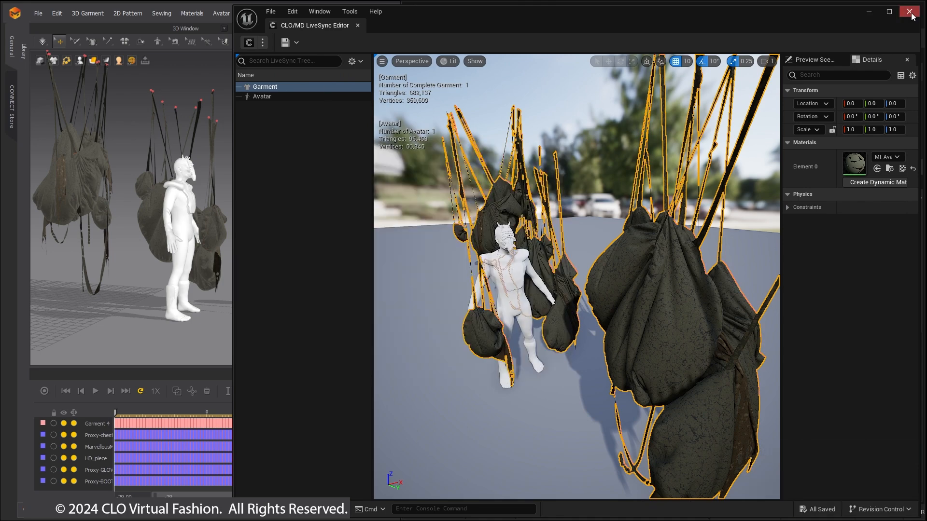
pyautogui.click(910, 11)
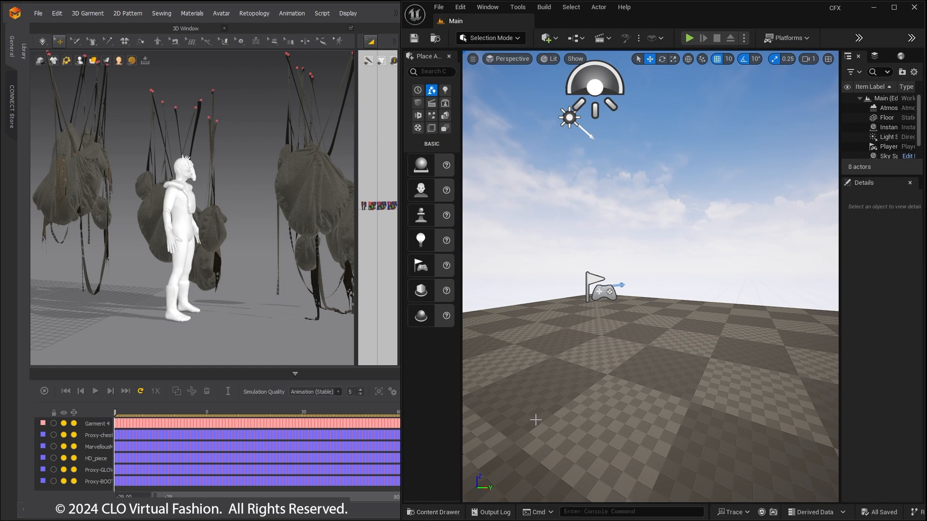
# Maximize Unreal Editor and browse the project content to the Character folder holding the saved geometry cache
pyautogui.click(897, 7)
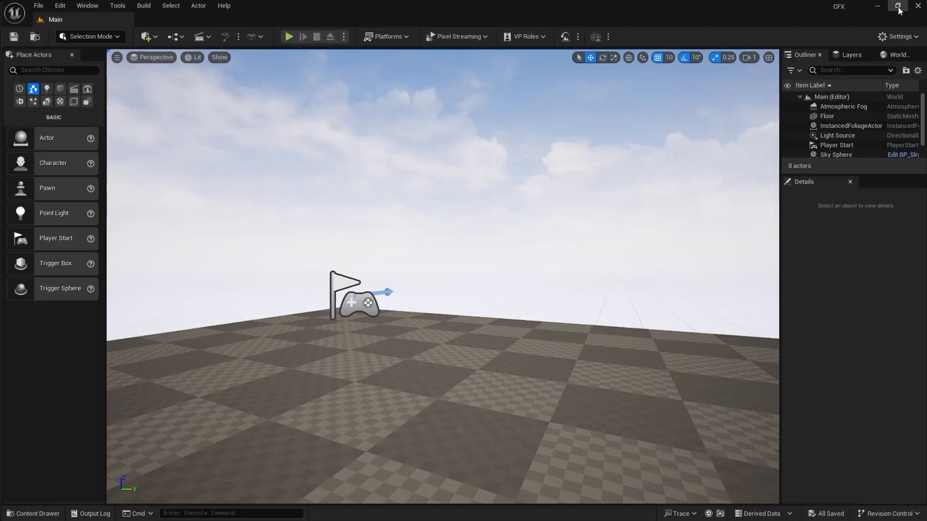
pyautogui.click(28, 514)
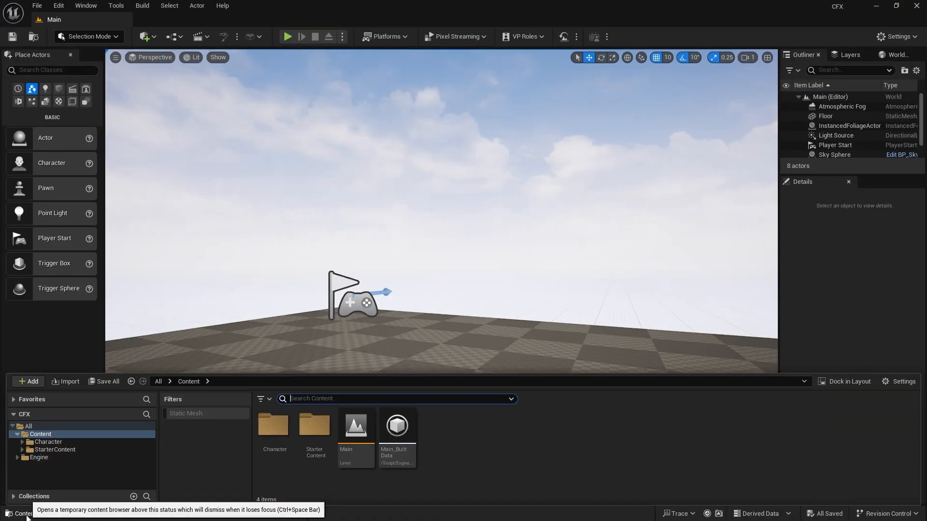
pyautogui.click(22, 443)
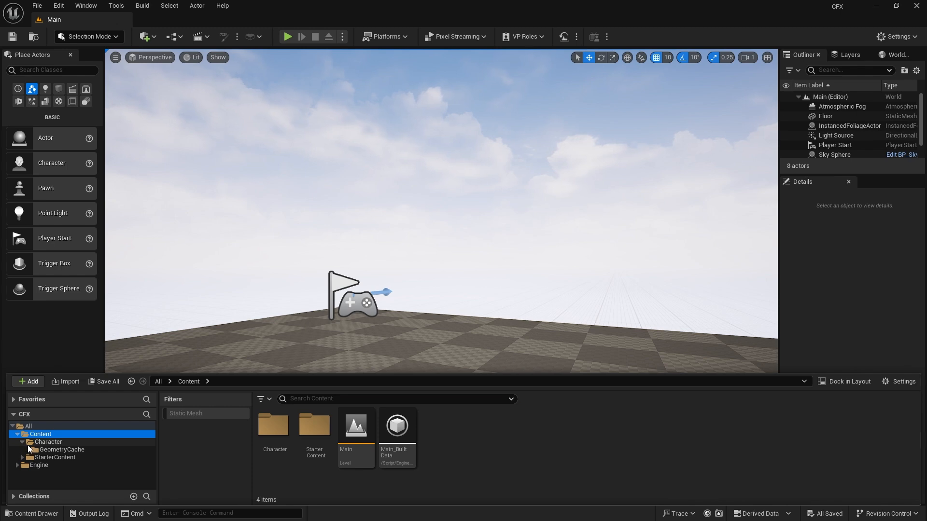
pyautogui.click(50, 450)
pyautogui.click(49, 442)
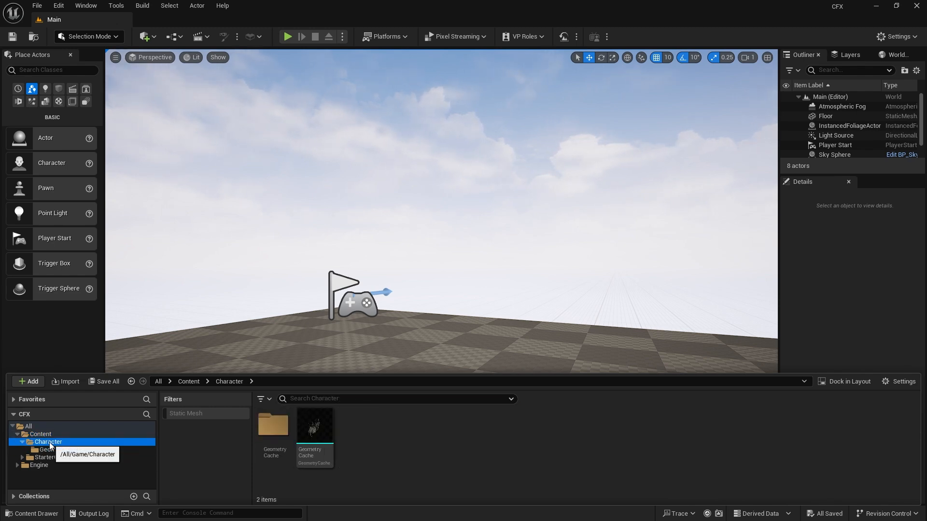
# Place the GeometryCache asset from the Character folder into the level and set its location to 0, 0, 0
pyautogui.moveTo(314, 427); pyautogui.dragTo(363, 323)
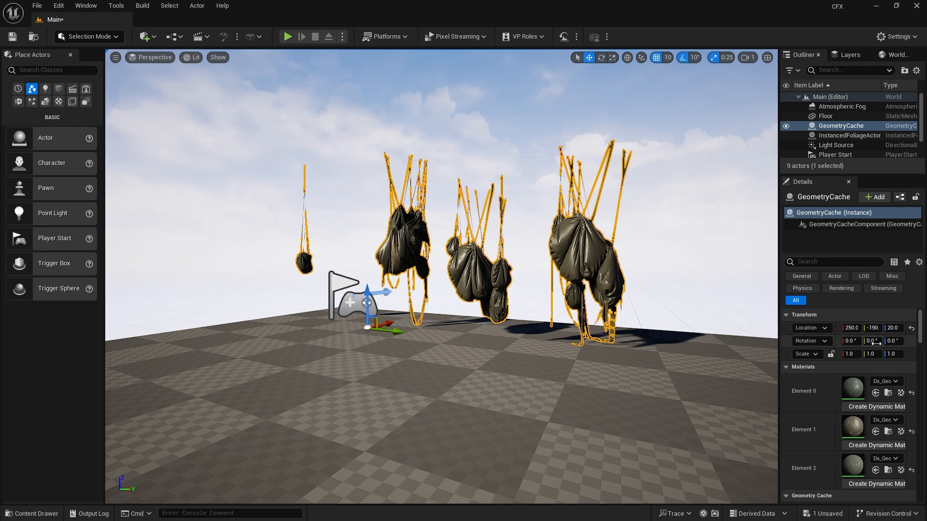
pyautogui.click(851, 328)
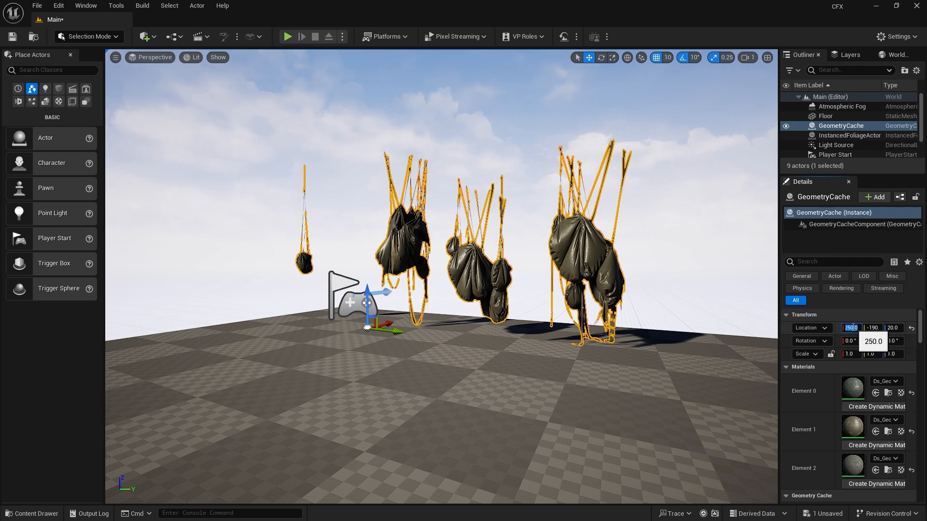
pyautogui.write('0')
pyautogui.press('Tab')
pyautogui.write('0')
pyautogui.press('Tab')
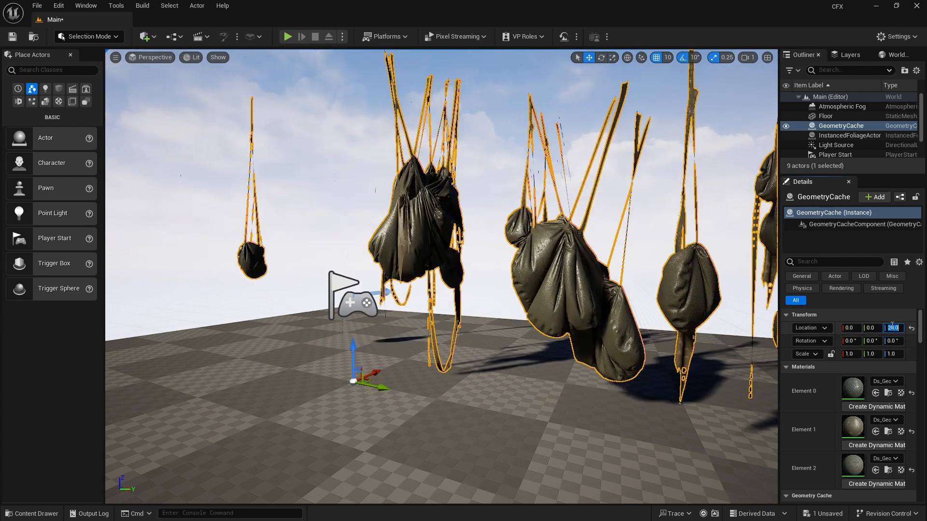
pyautogui.write('0')
pyautogui.press('Return')
# Run the level in play mode, move back and sideways around the hanging sacks to examine their animation, and end the play session
pyautogui.hotkey('alt', 'p')
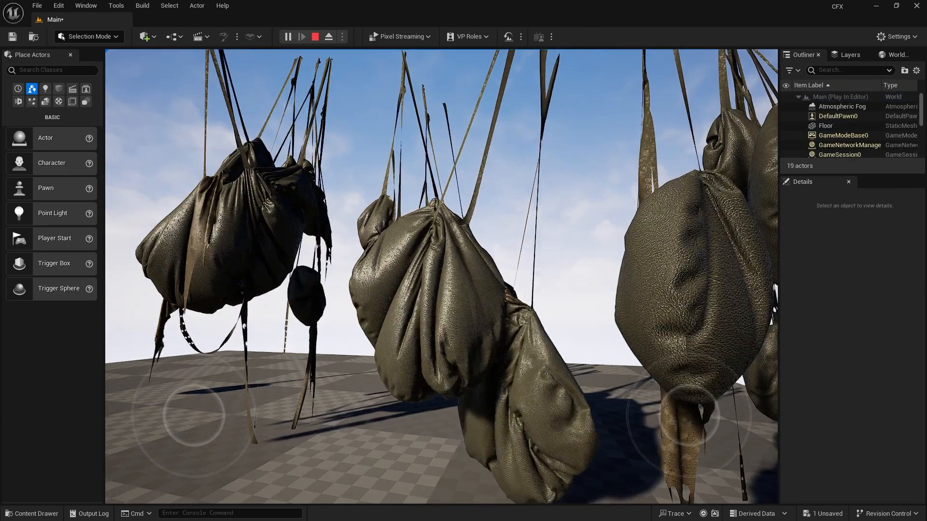
pyautogui.press('d')
pyautogui.press('s')
pyautogui.press('d')
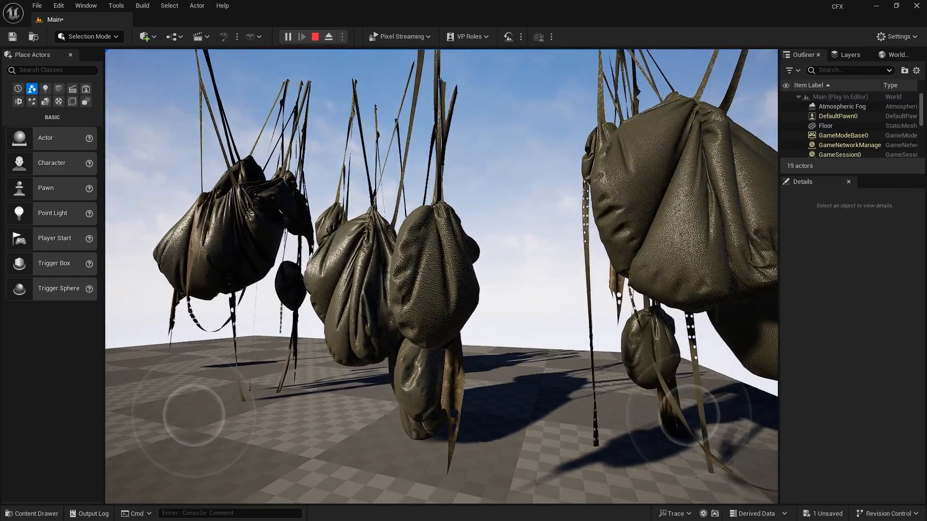
pyautogui.press('d')
pyautogui.press('s')
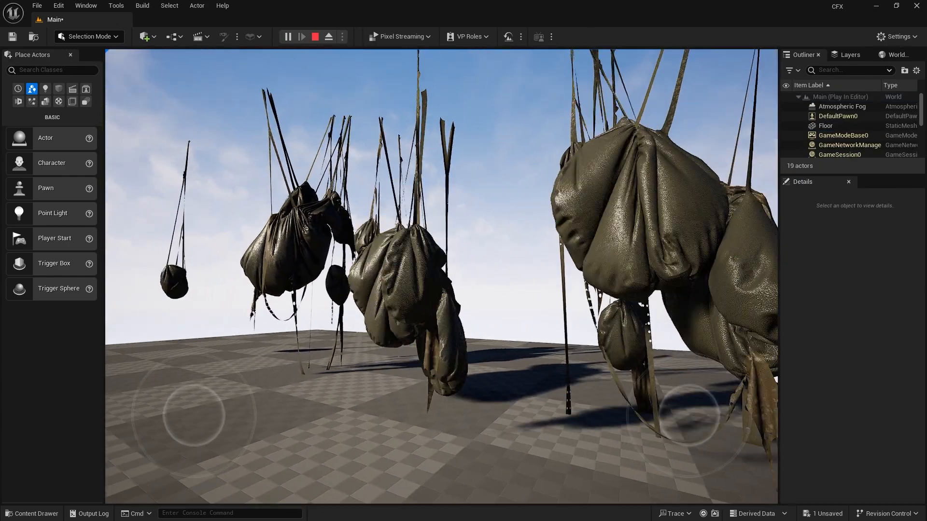
pyautogui.press('d')
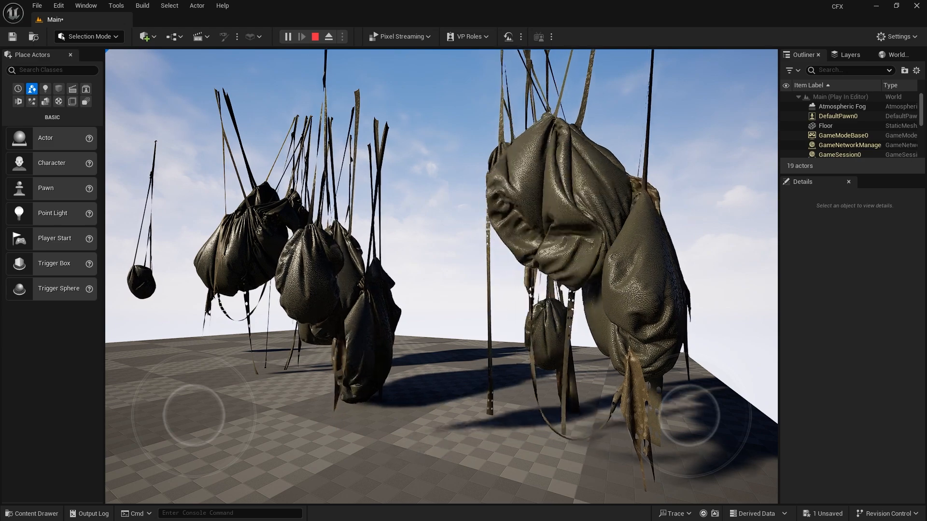
pyautogui.press('Escape')
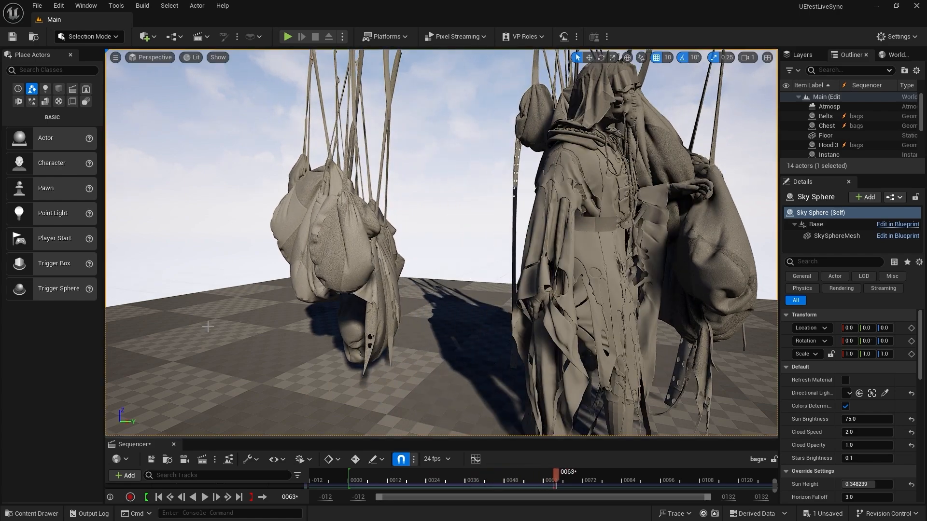
# Play the bags sequence in reverse to its start and forward again to review the animated character among the sacks
pyautogui.click(193, 498)
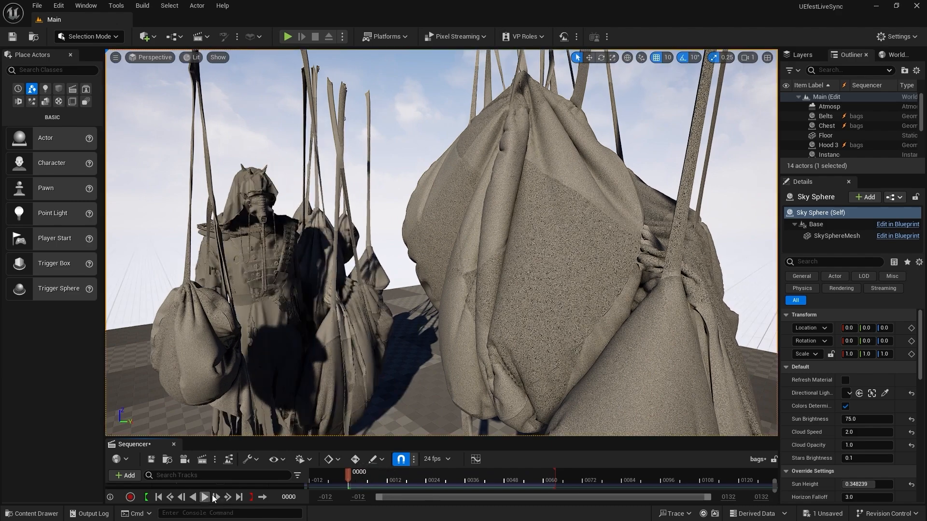
pyautogui.click(206, 498)
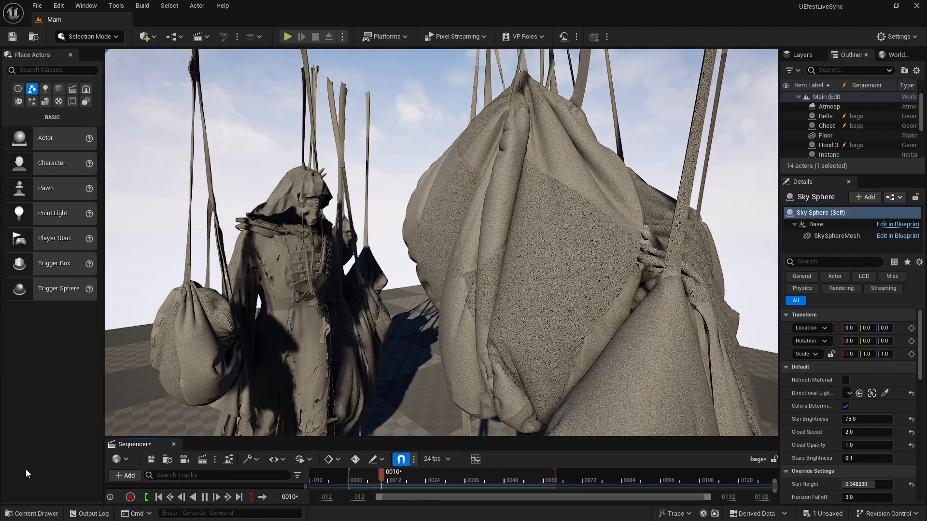